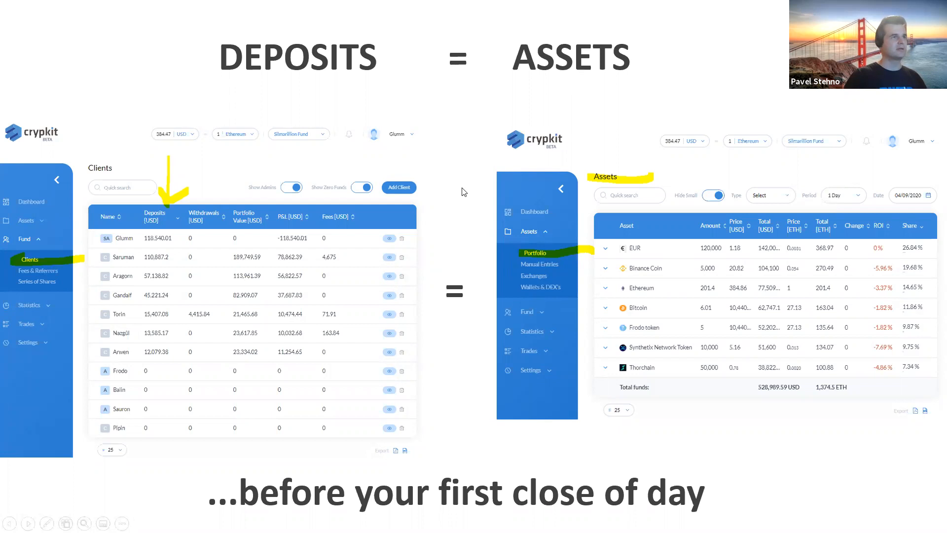
key(Left)
key(Left)
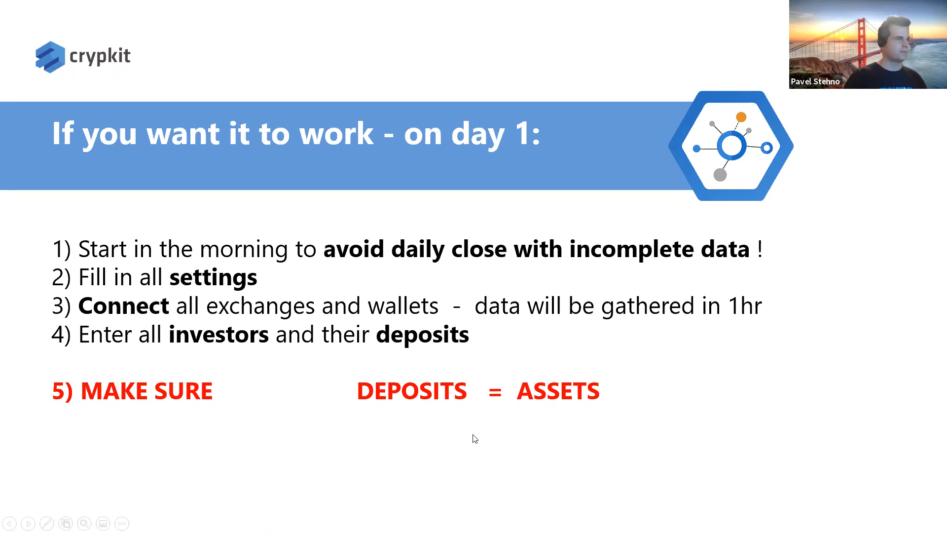
key(Escape)
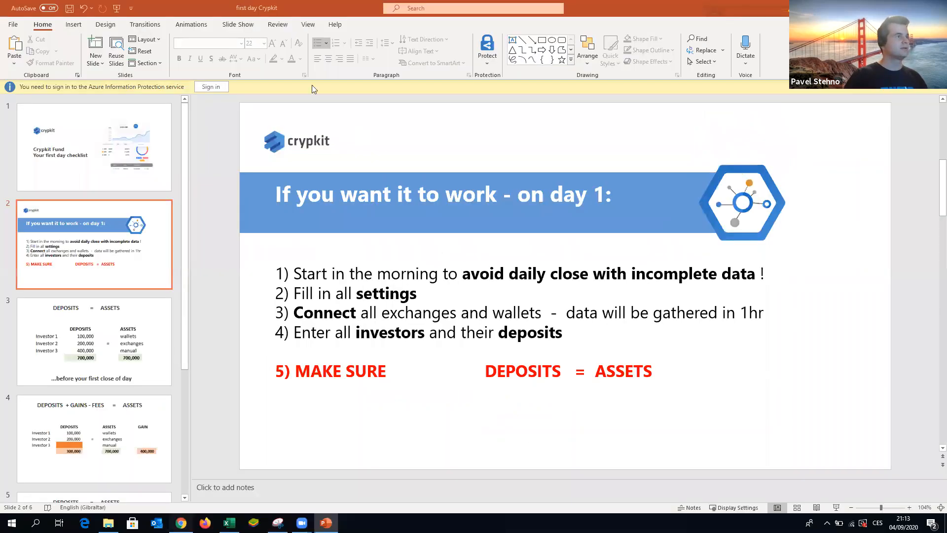
- Switch to the Crypkit browser tab and open the fund settings page
key(alt+Tab)
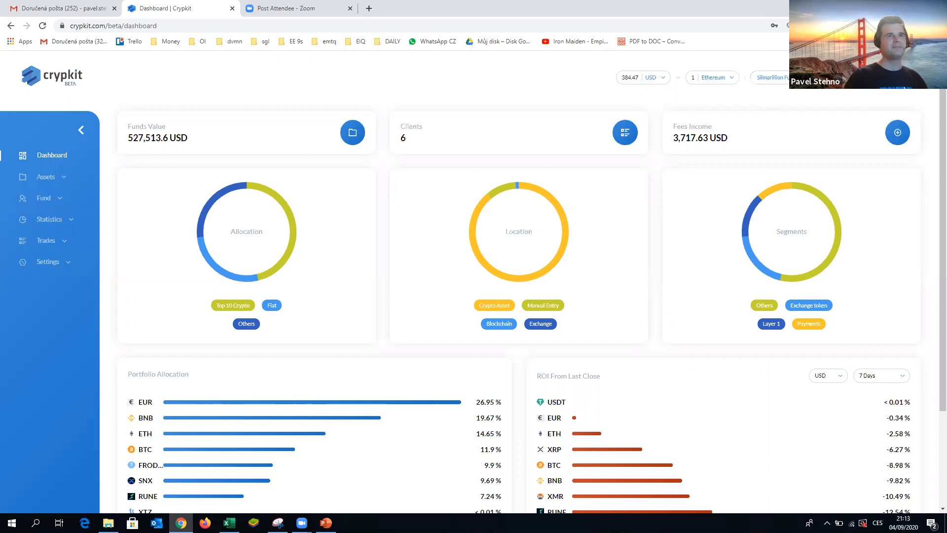
click(48, 263)
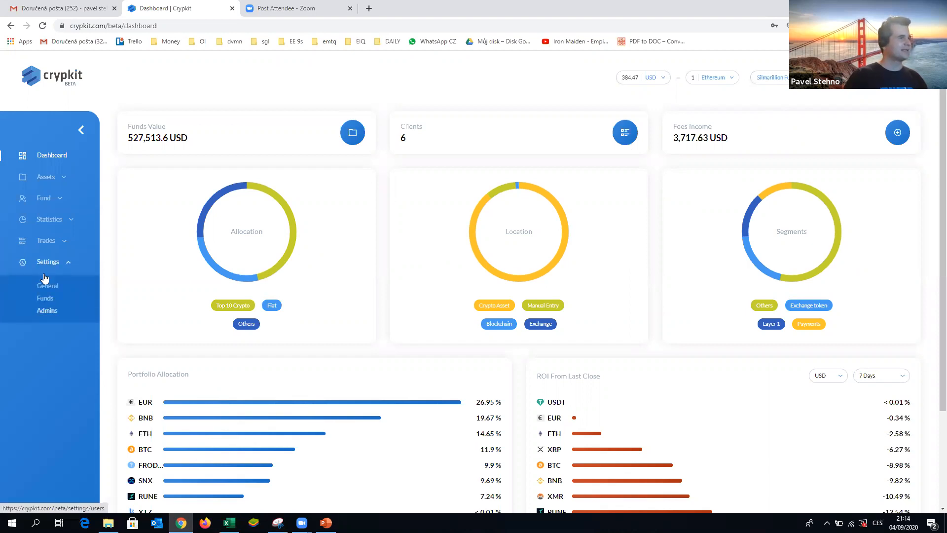
click(45, 300)
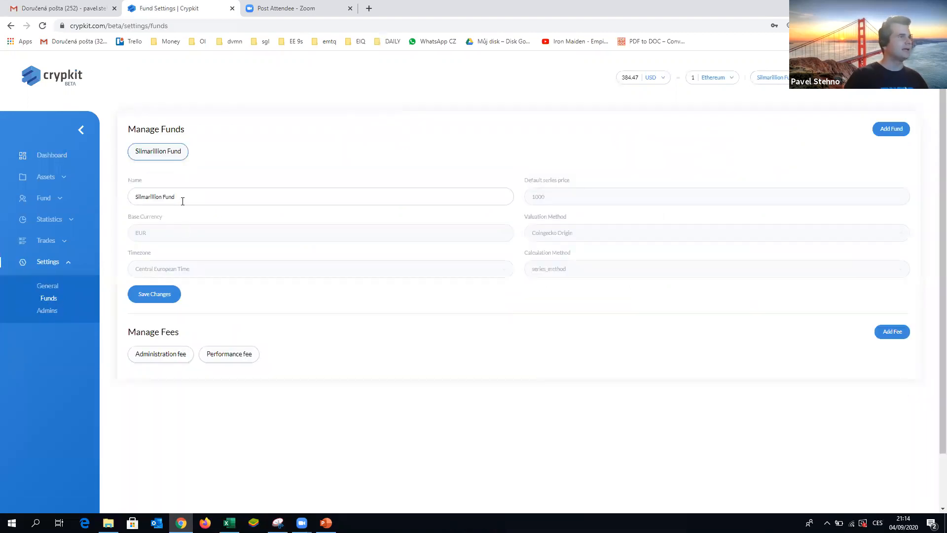
click(137, 187)
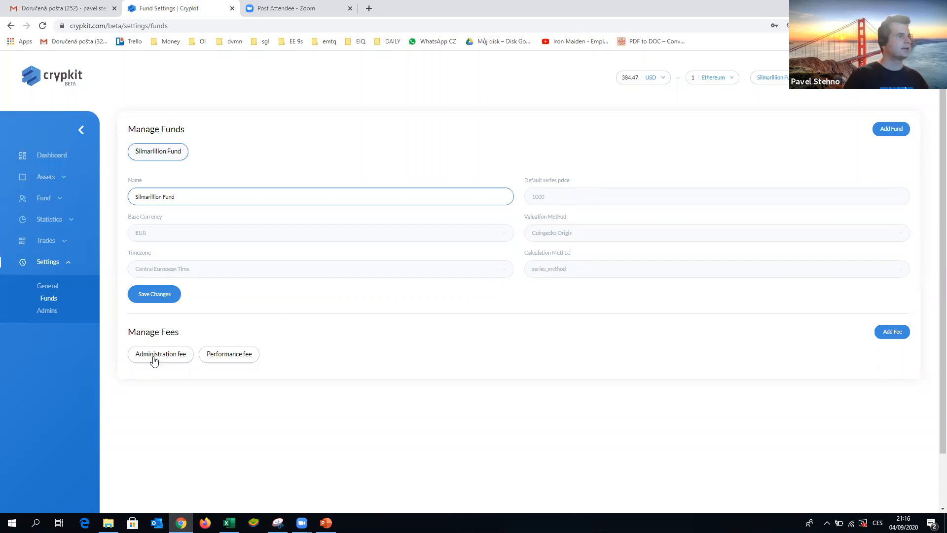
- Start adding a new fee named Performance with a coefficient of 20%
click(891, 333)
click(400, 254)
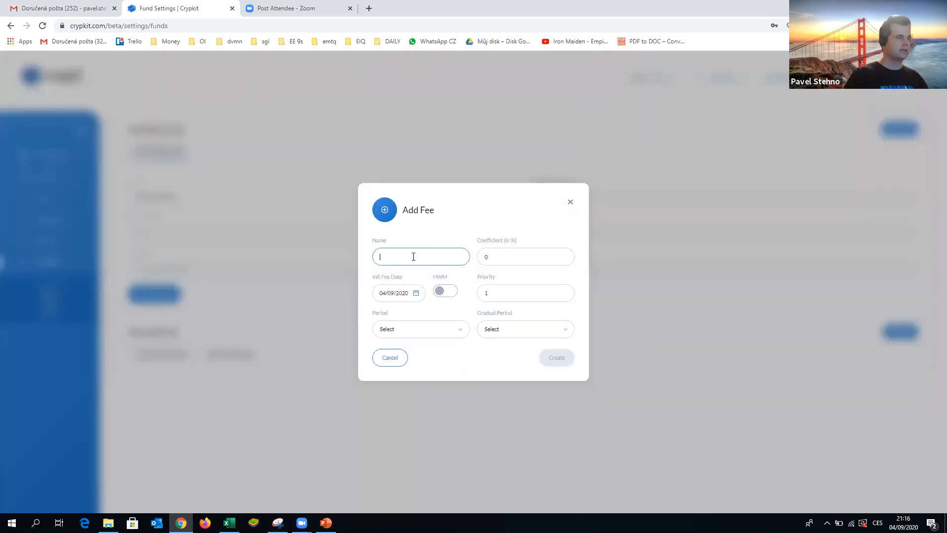
text(Performance)
click(508, 256)
key(BackSpace)
text(20)
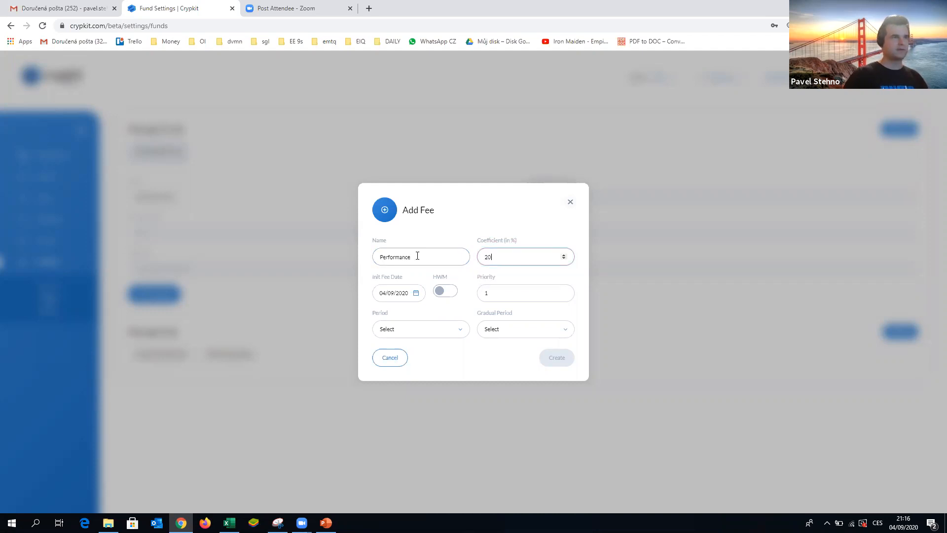
- Set the new fee's initial fee date to 30/06/2020 using the date picker
click(392, 298)
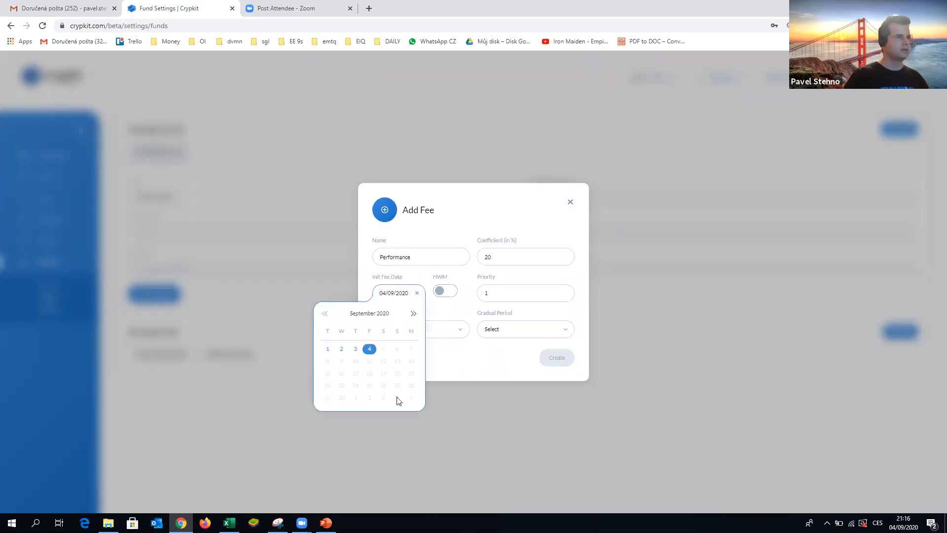
click(325, 314)
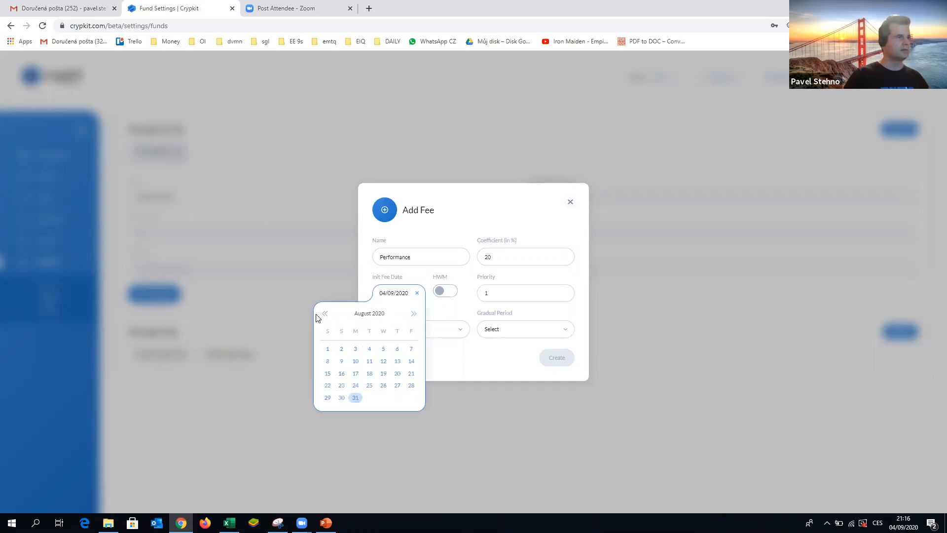
click(324, 314)
click(324, 314)
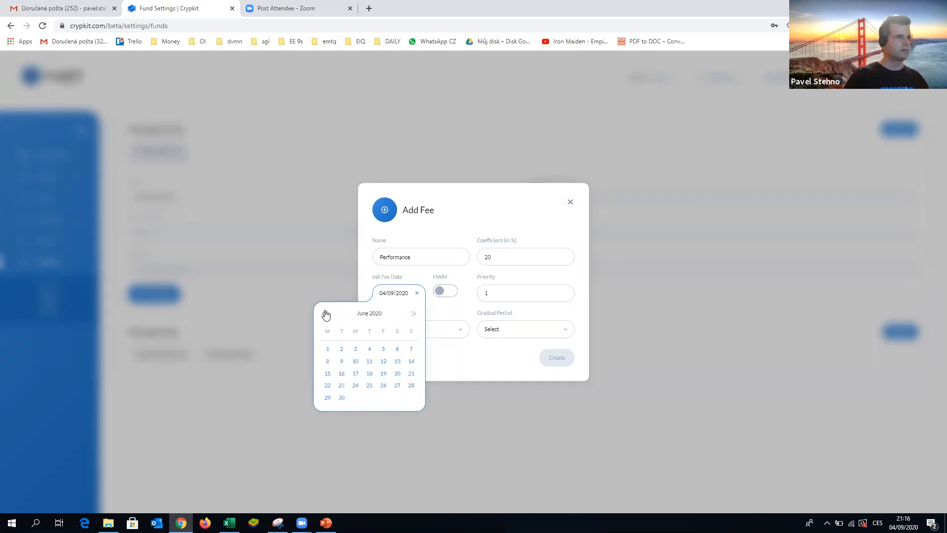
click(341, 398)
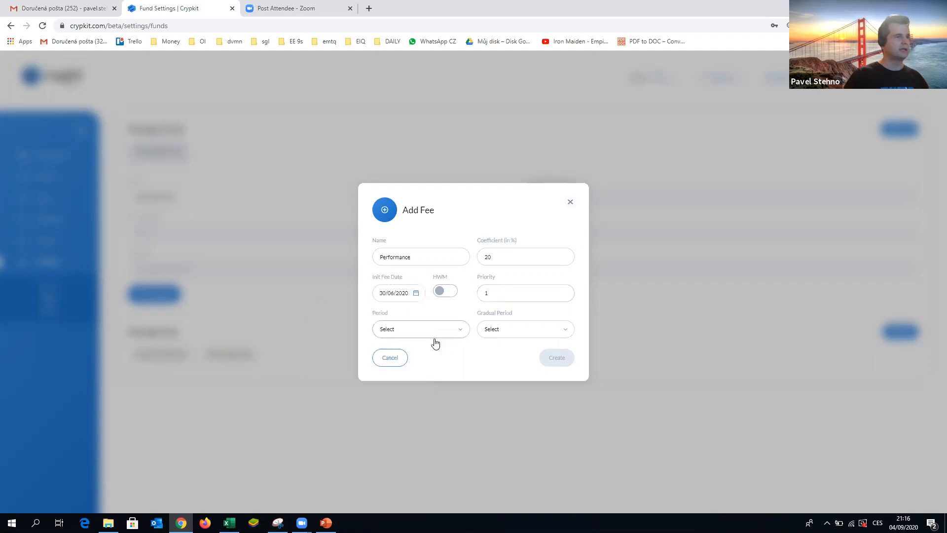
- Set the new fee's Period and Gradual Period both to 1 Month
click(462, 330)
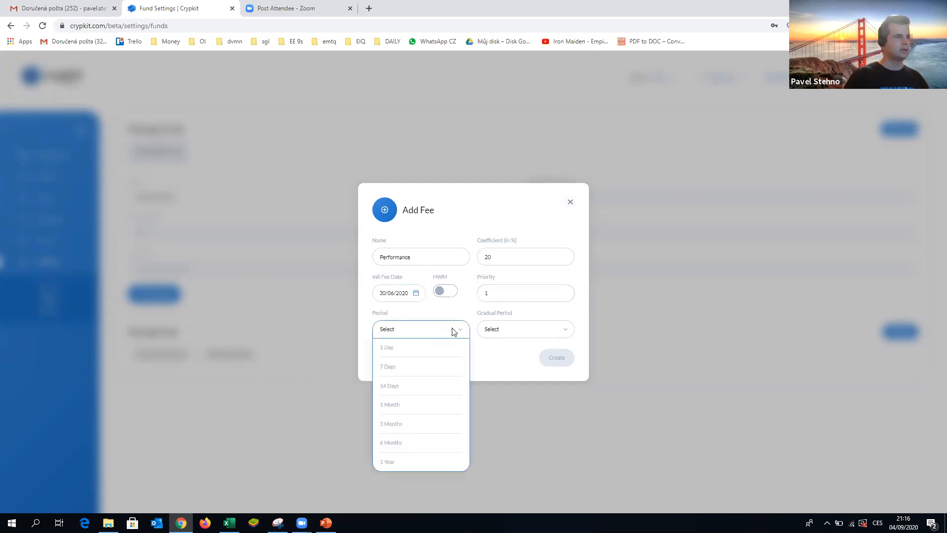
click(410, 406)
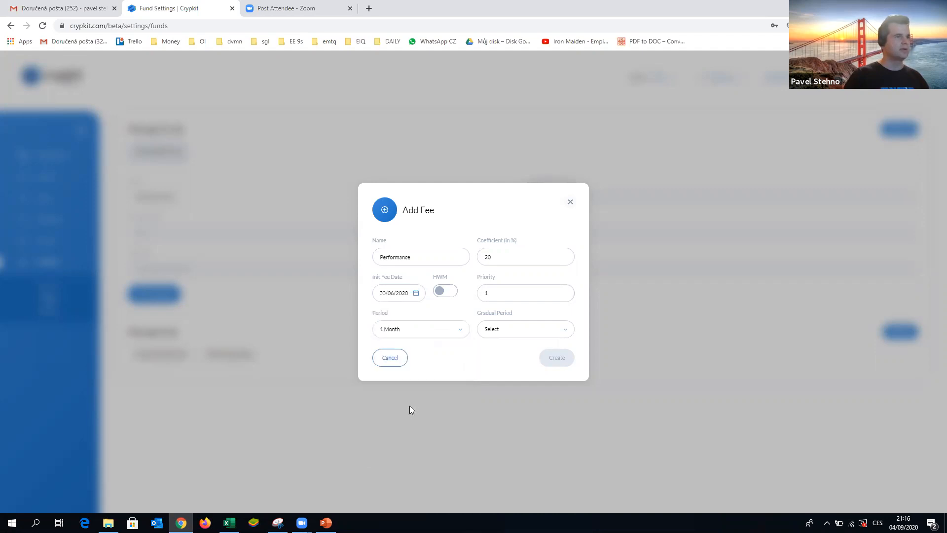
click(543, 334)
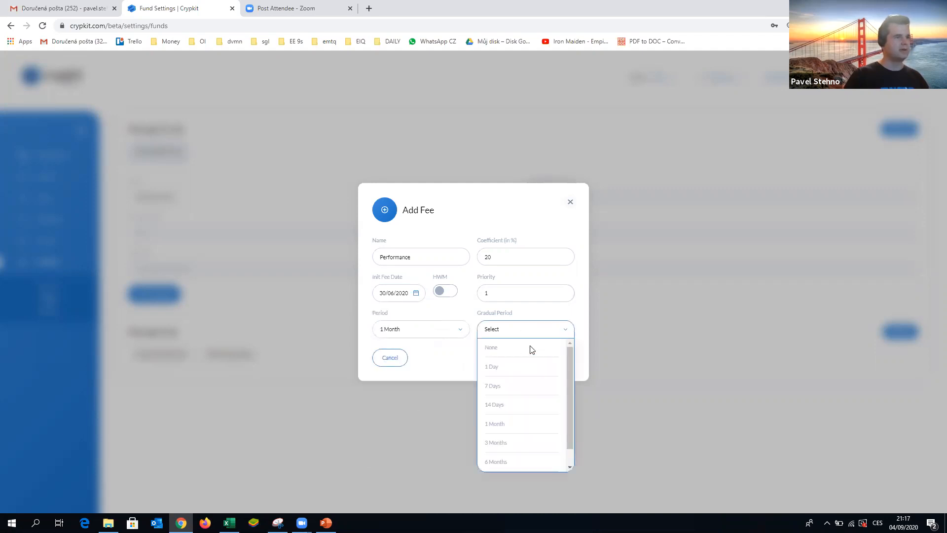
click(507, 425)
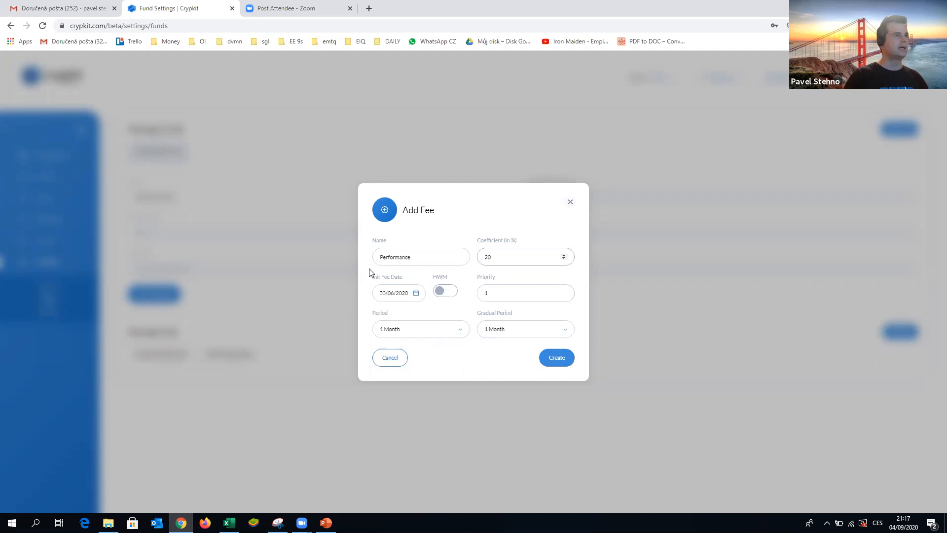
- Enable HWM for the new fee, try to create it, and close the Add Fee dialog
click(447, 293)
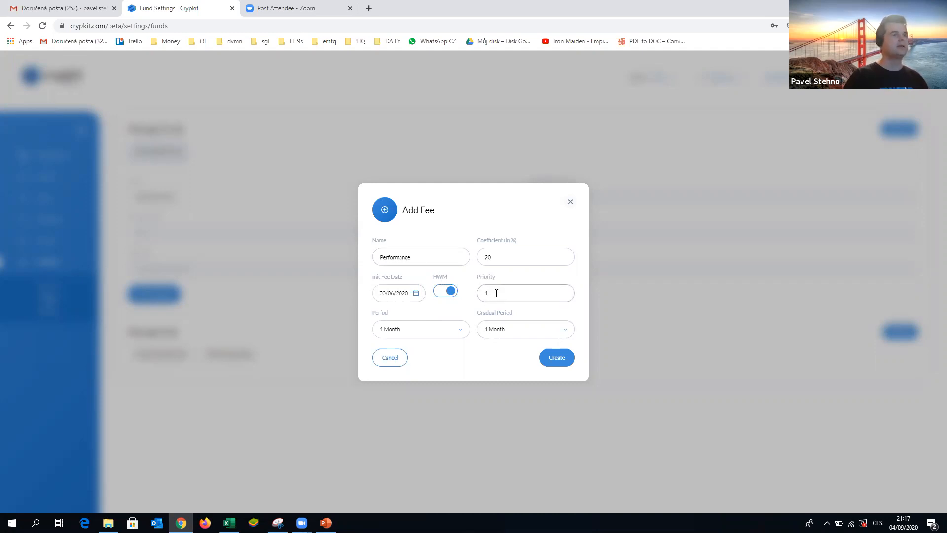
click(552, 363)
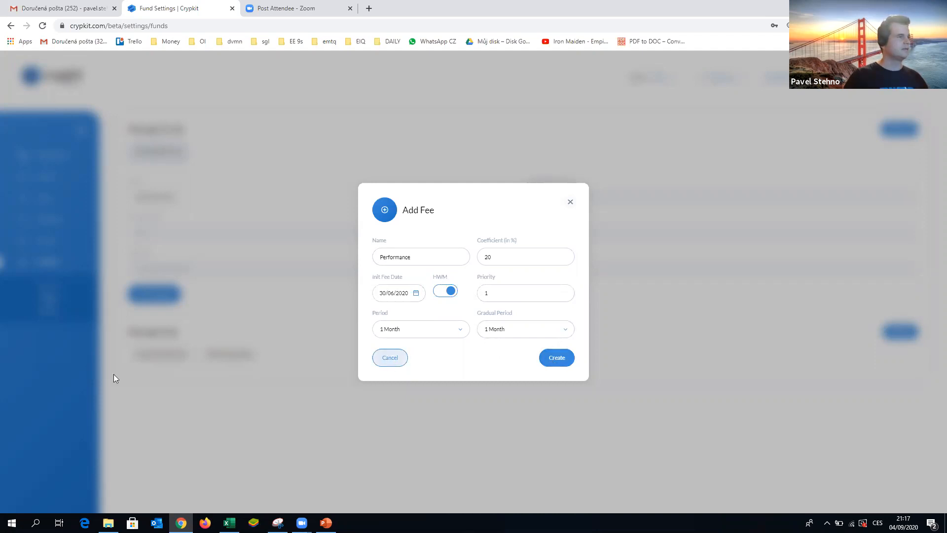
click(235, 361)
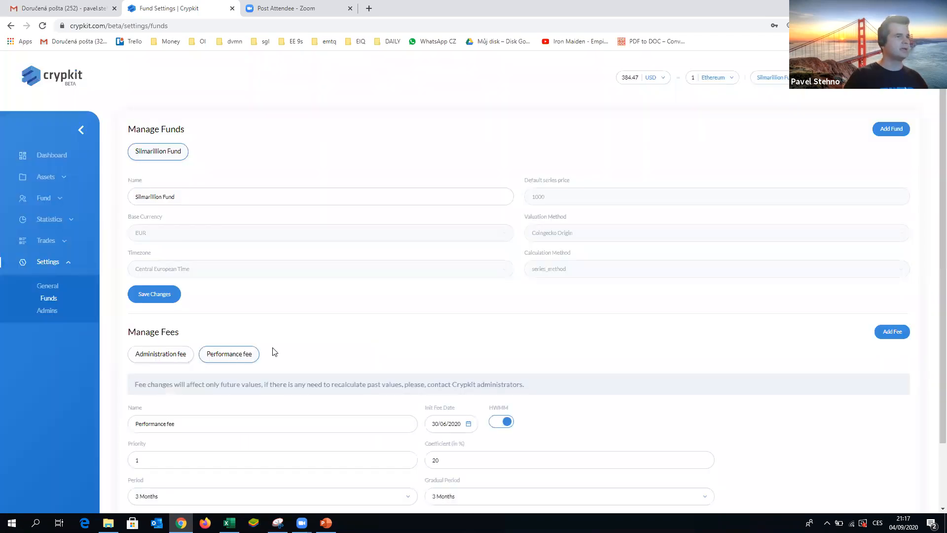
- Review the settings of the existing administration and performance fees
scroll(313, 334, down, 2)
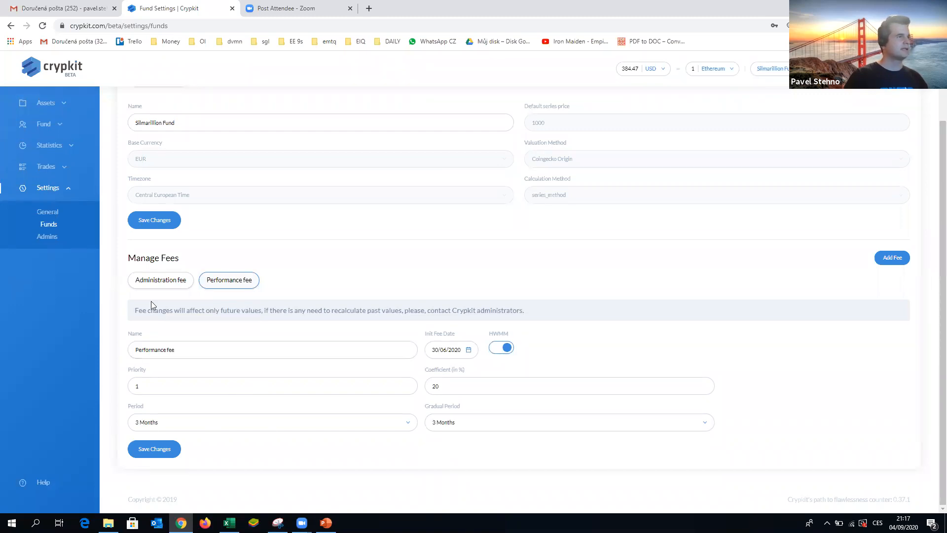
click(164, 285)
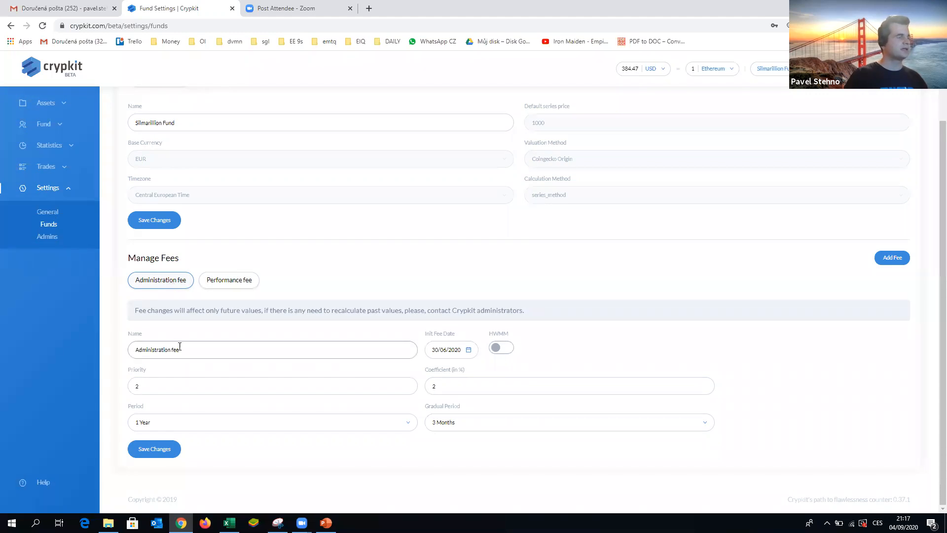
click(167, 388)
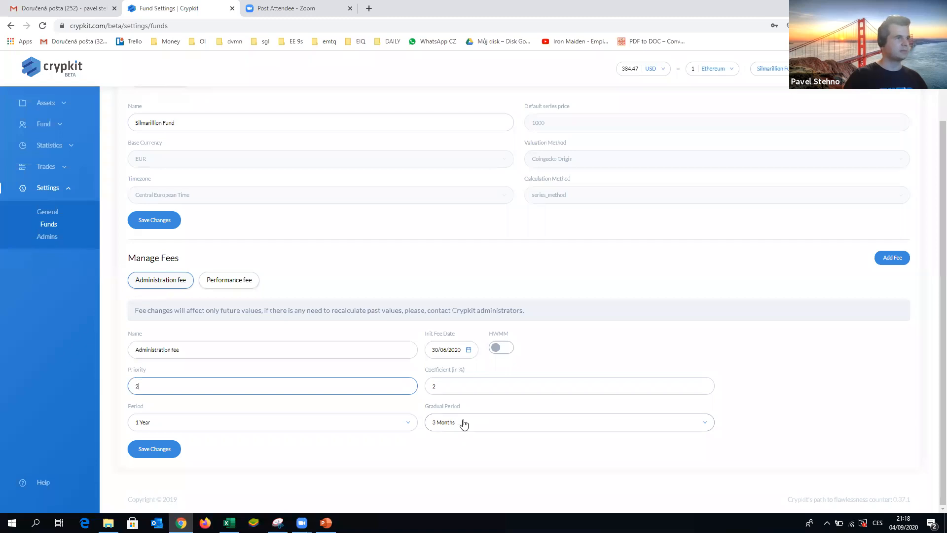
click(230, 277)
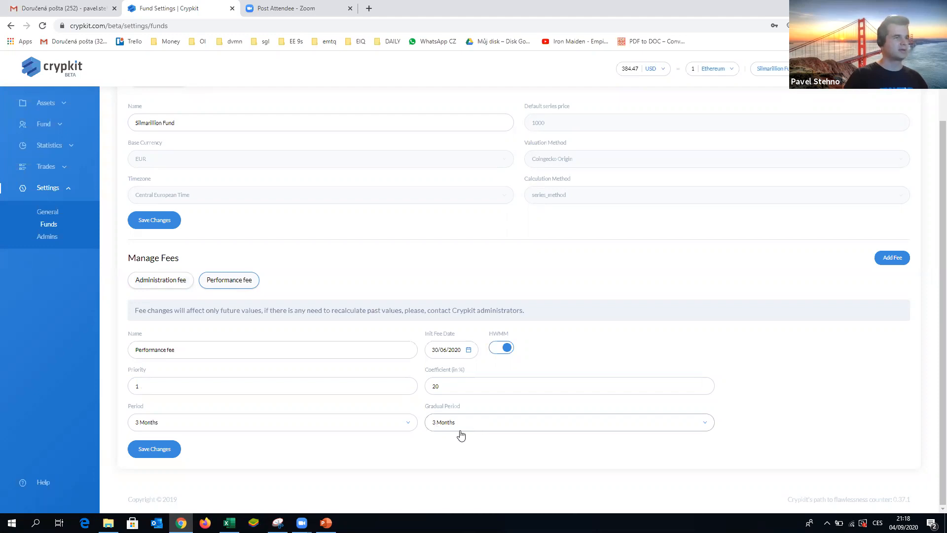
click(168, 282)
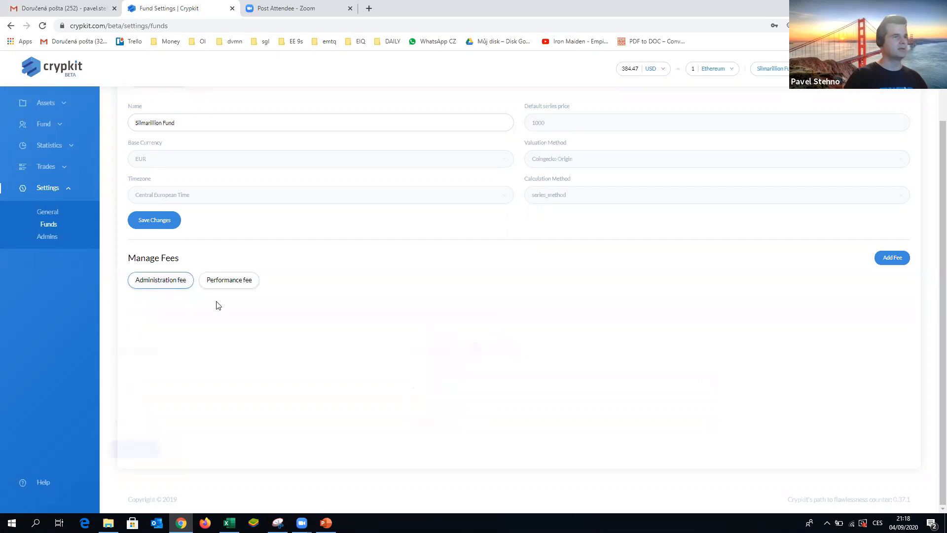
- Examine the gradual period options for the administration and performance fees
click(472, 425)
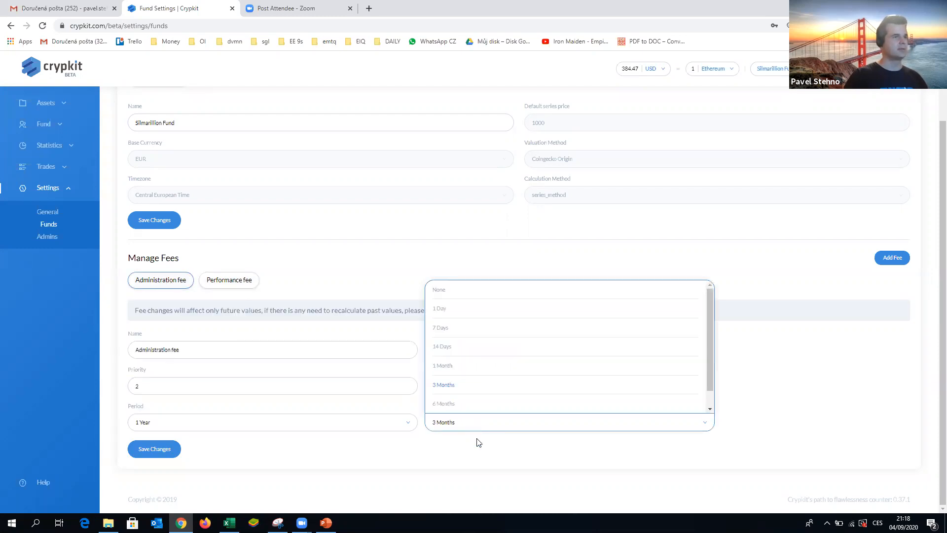
click(477, 442)
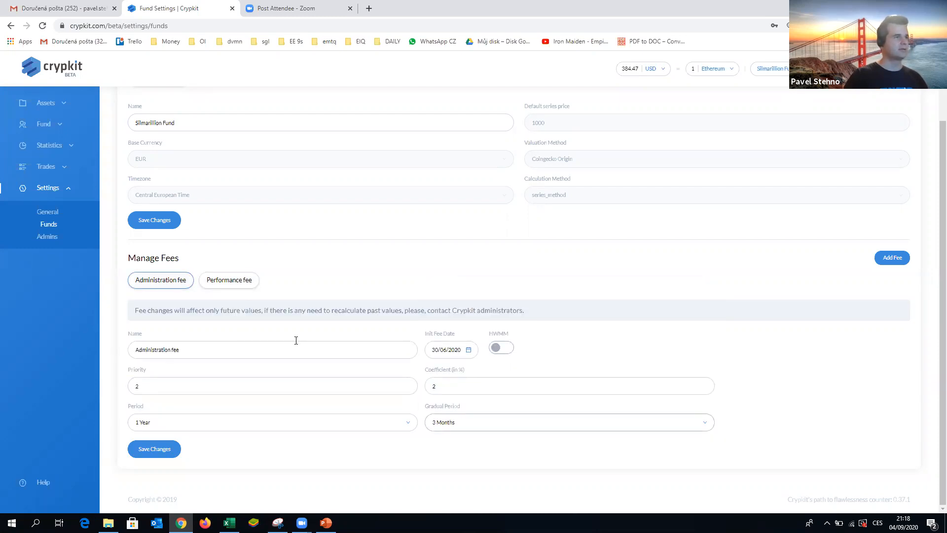
click(228, 279)
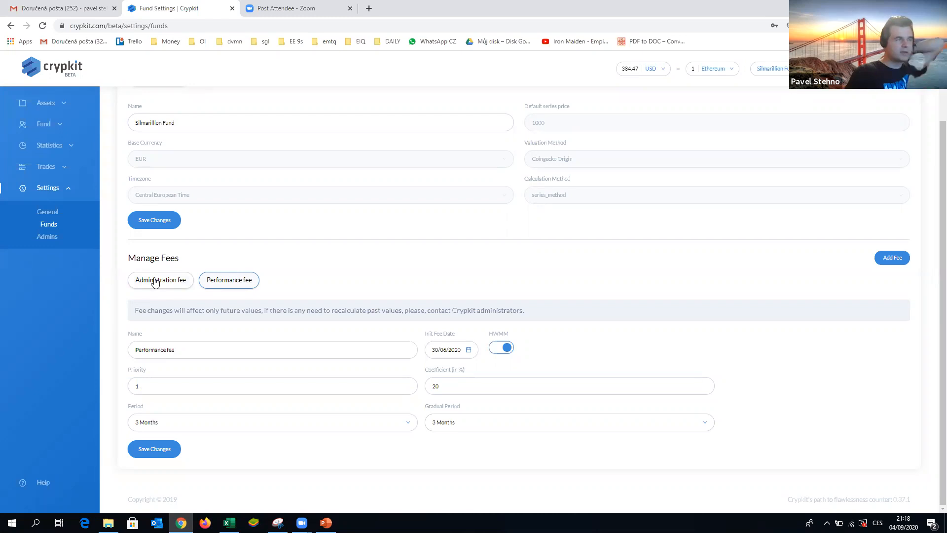
click(500, 427)
click(458, 369)
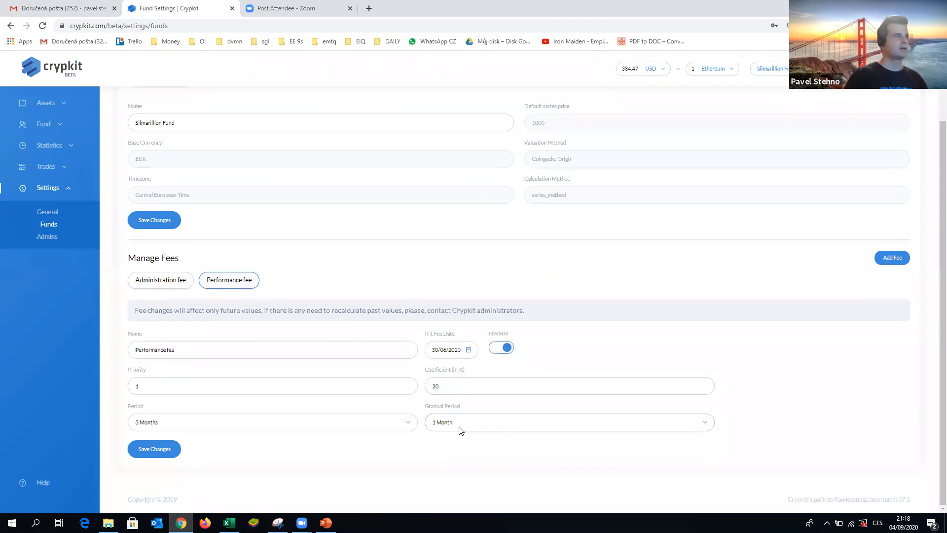
click(161, 280)
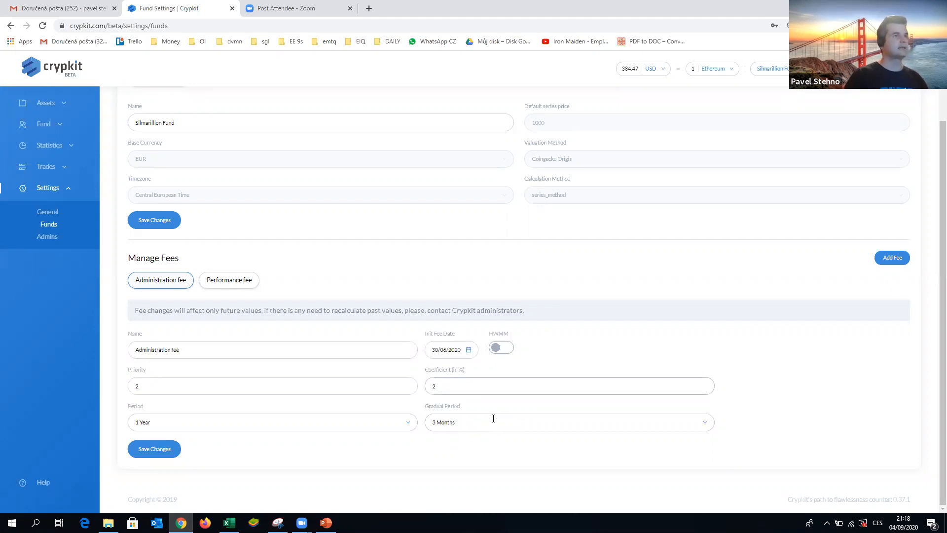
click(540, 424)
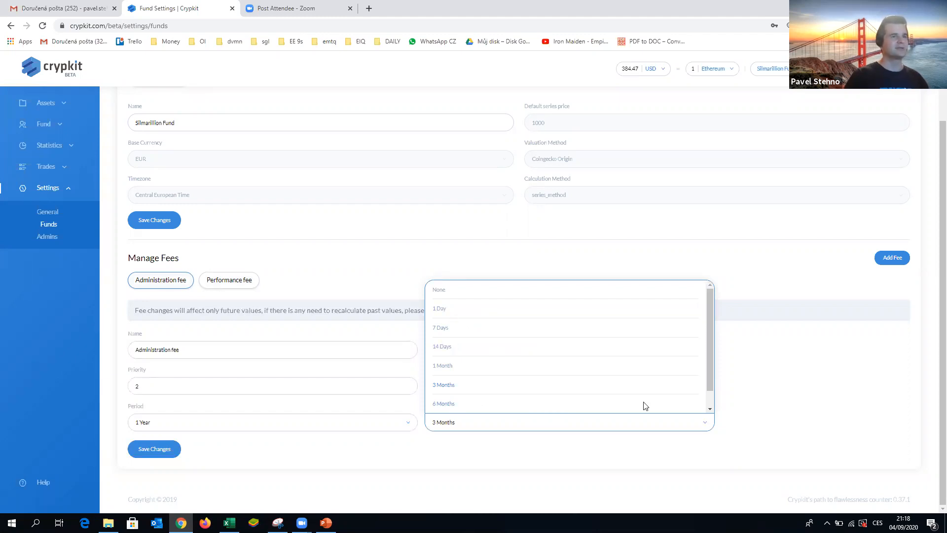
drag(710, 380, 708, 390)
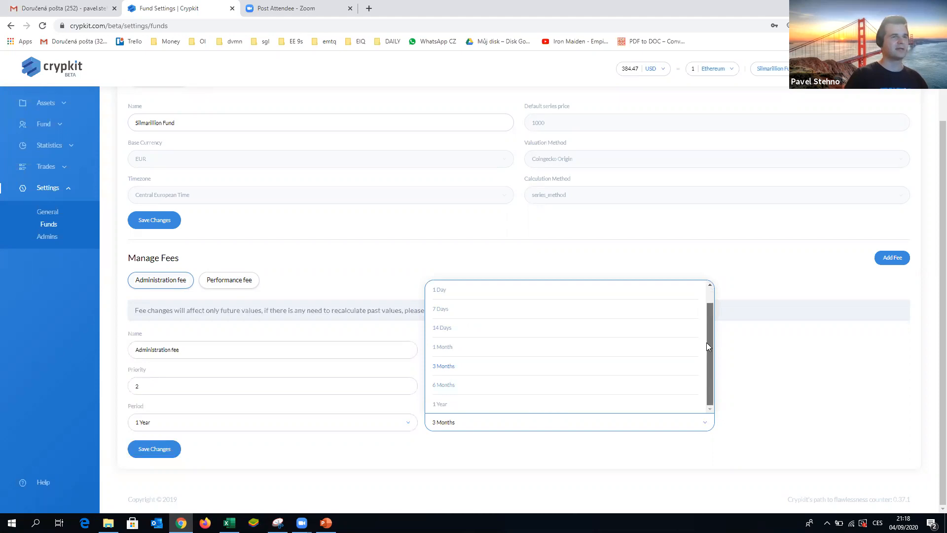
scroll(706, 341, up, 1)
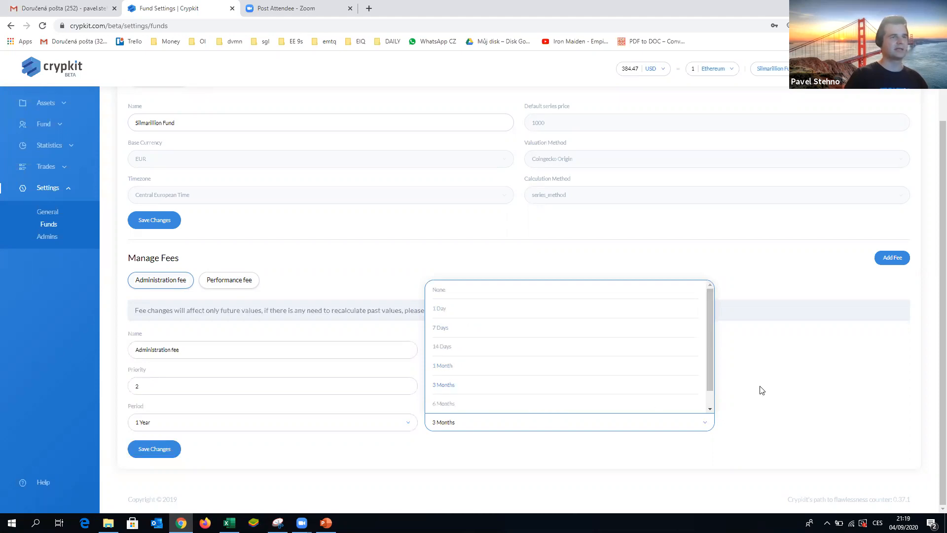
click(756, 370)
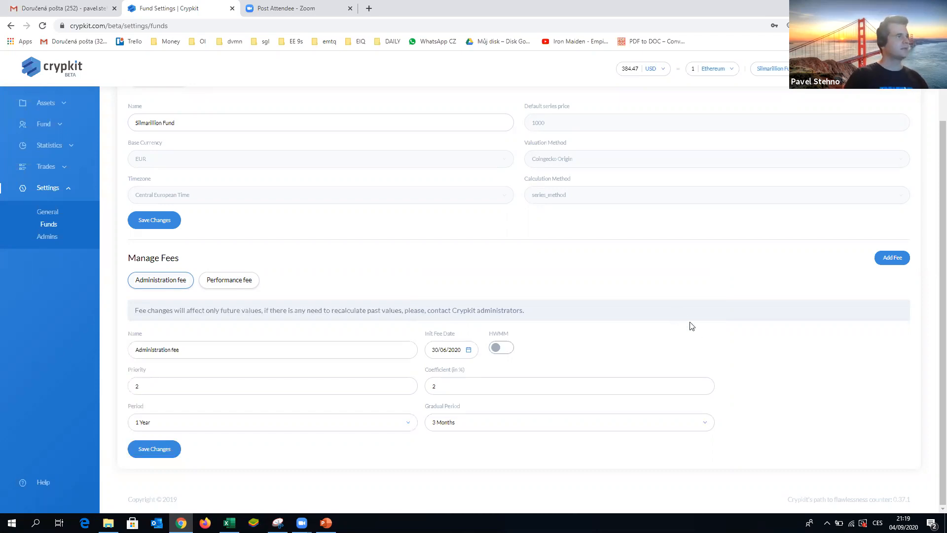
scroll(692, 326, up, 3)
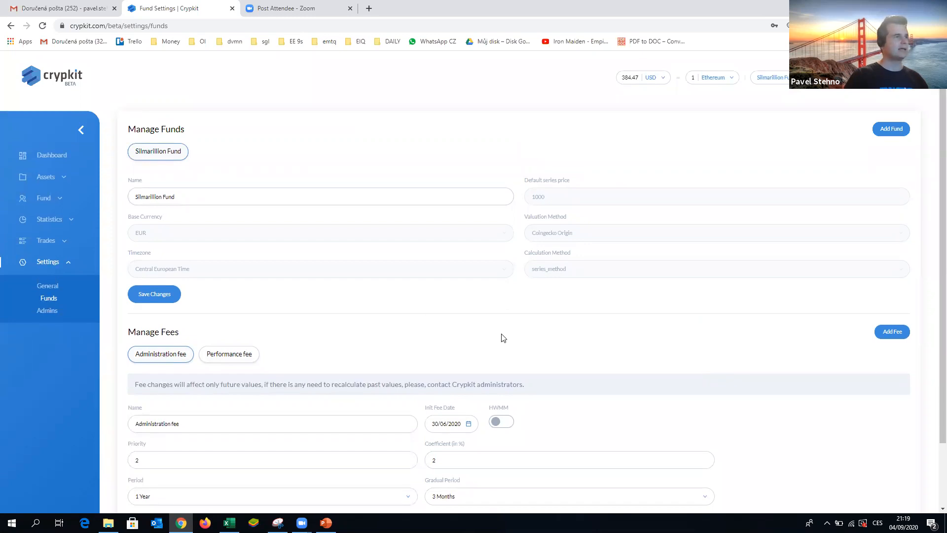
- Open the admin settings and view the permissions of the second and third admins
click(46, 317)
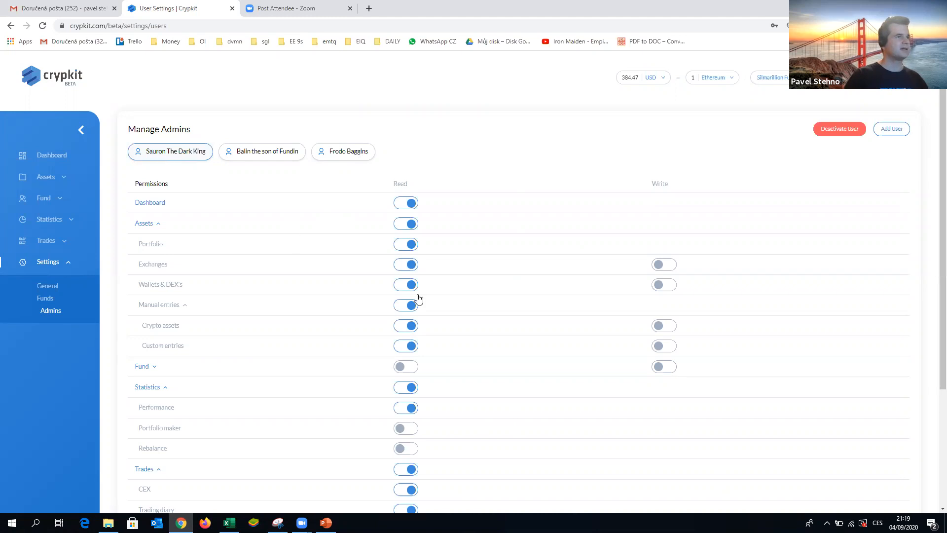
click(262, 156)
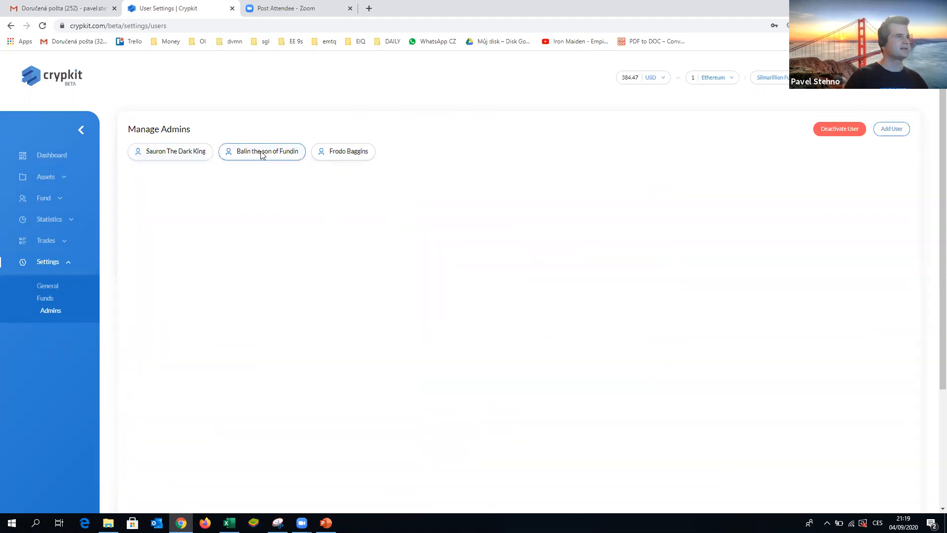
click(346, 155)
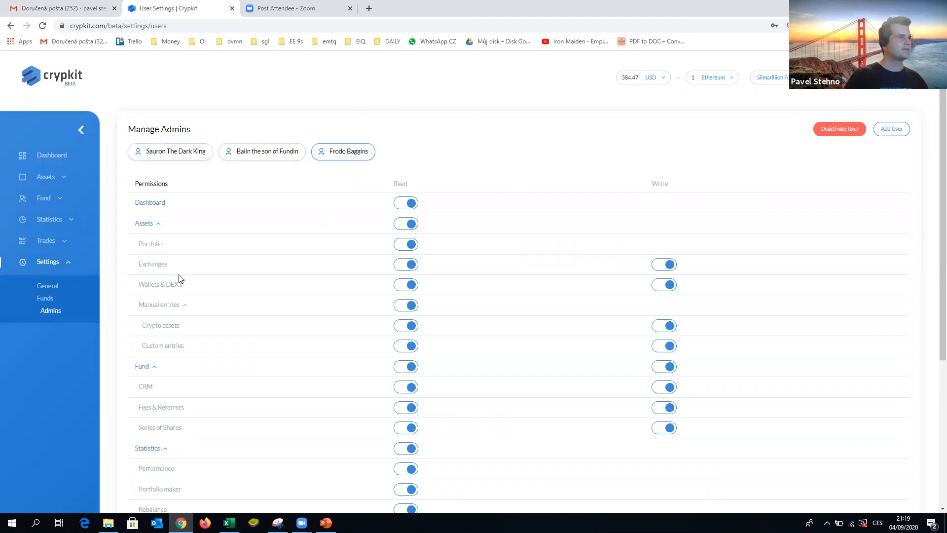
- Switch the third admin's Portfolio read and Exchanges write permissions off and back on
scroll(180, 279, down, 1)
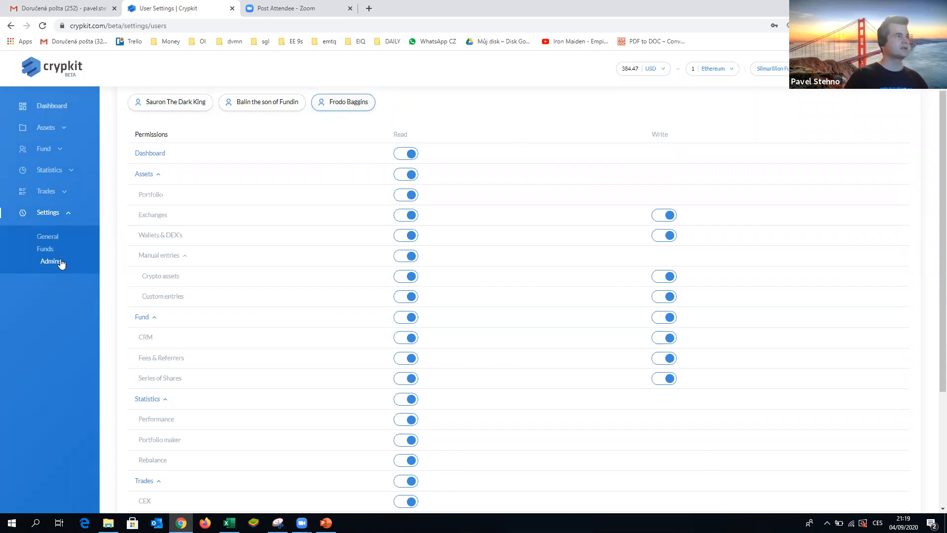
click(408, 196)
click(402, 196)
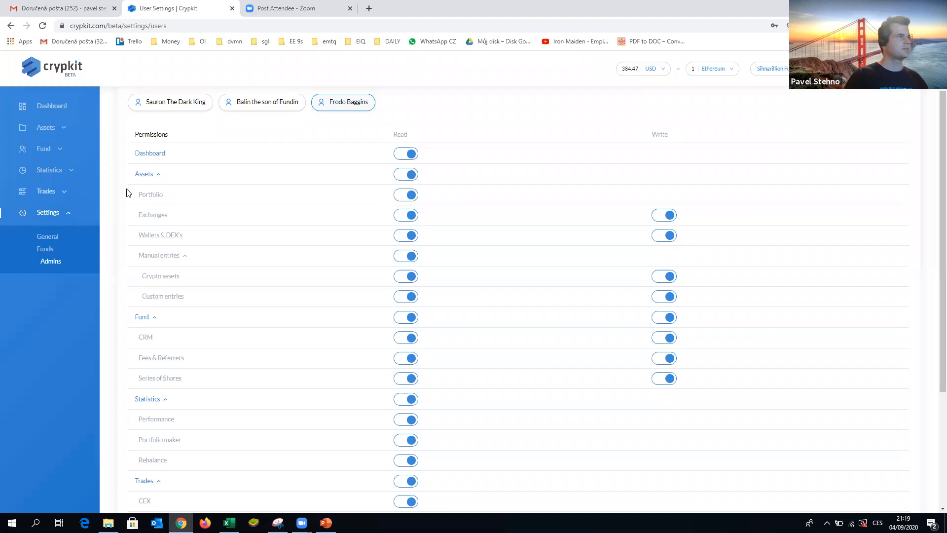
click(673, 217)
click(665, 216)
scroll(557, 275, down, 1)
scroll(554, 289, up, 2)
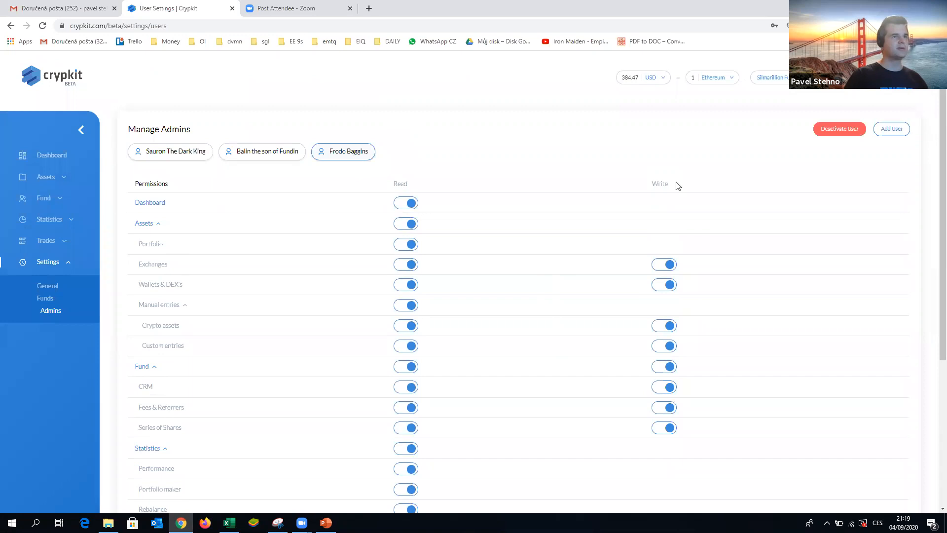
- Switch the third admin's Exchanges, Wallets & DEX's and CRM write permissions off and back on
click(667, 268)
click(673, 269)
click(666, 285)
click(671, 286)
scroll(663, 338, down, 2)
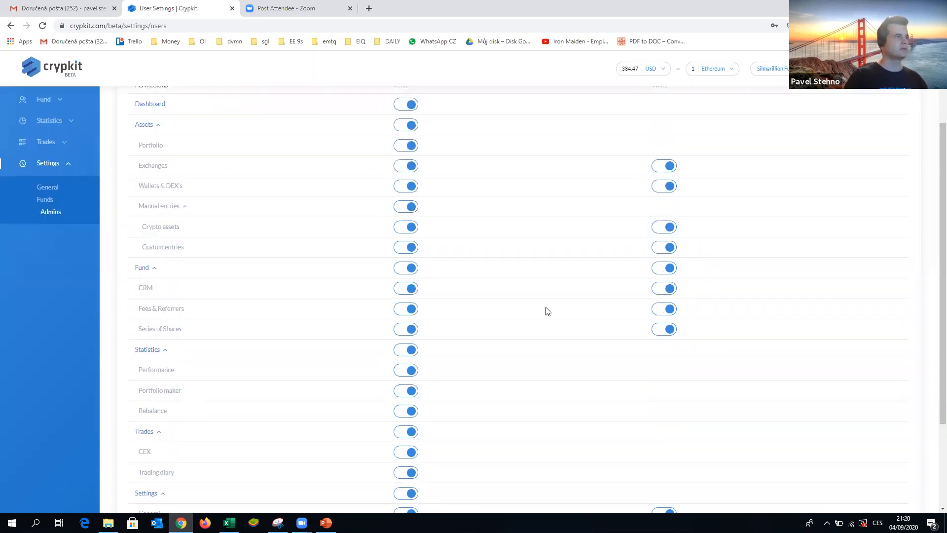
click(660, 291)
click(669, 291)
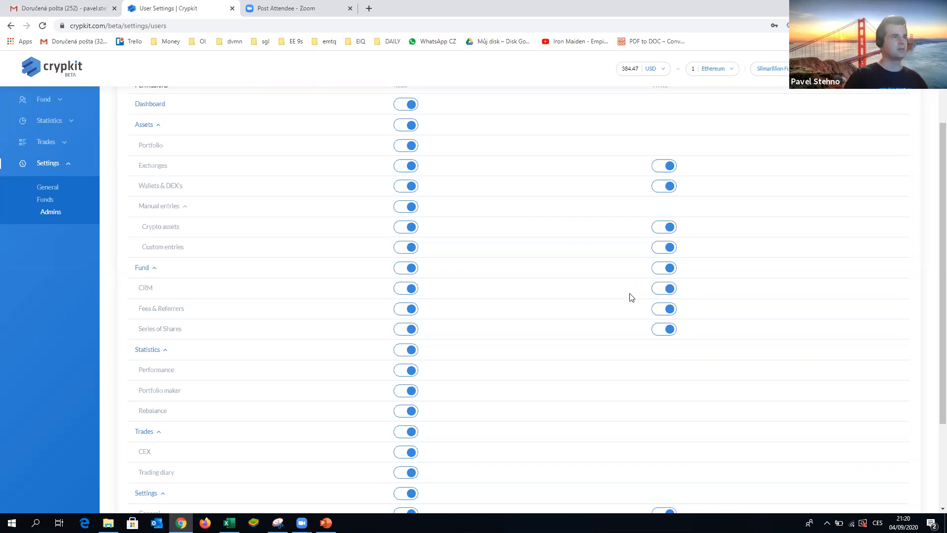
- View the second admin's read and write permissions across all sections
scroll(631, 297, up, 1)
scroll(630, 298, up, 1)
click(262, 152)
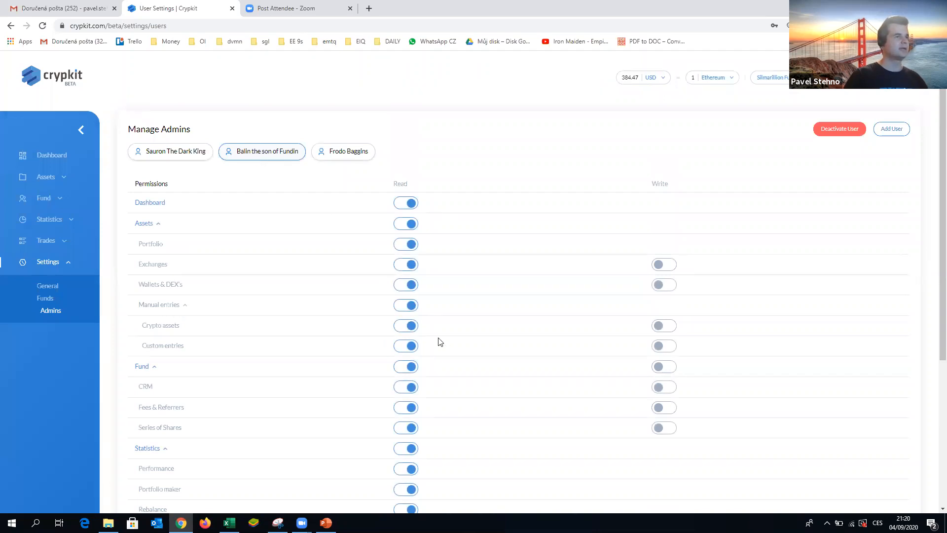
scroll(399, 390, down, 5)
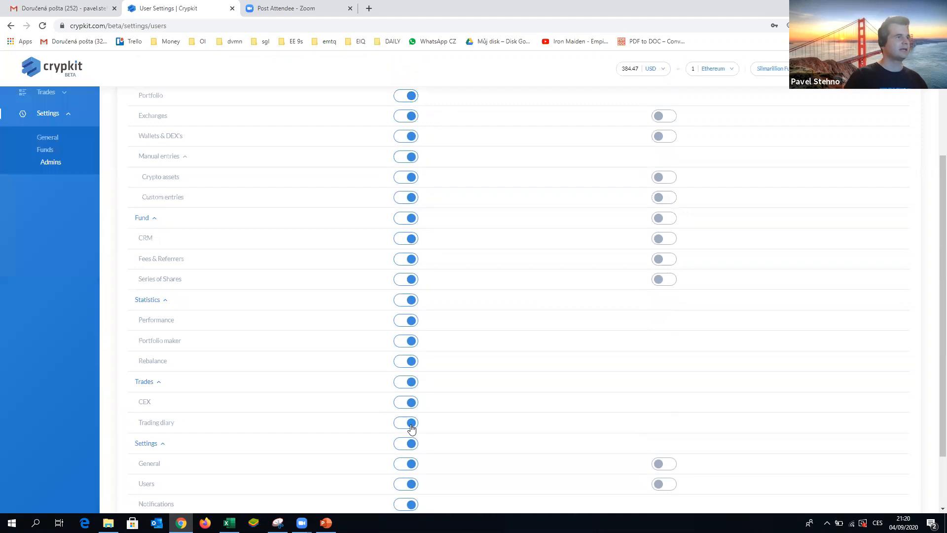
scroll(407, 355, up, 5)
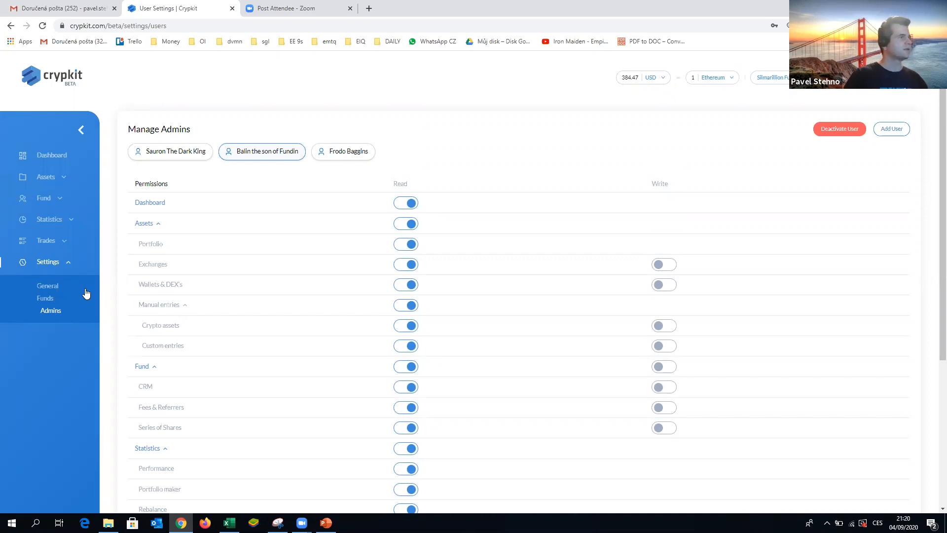
- Review the general settings tags, then the Ethereum and Bitcoin wallets under Wallets & DEX's
click(48, 290)
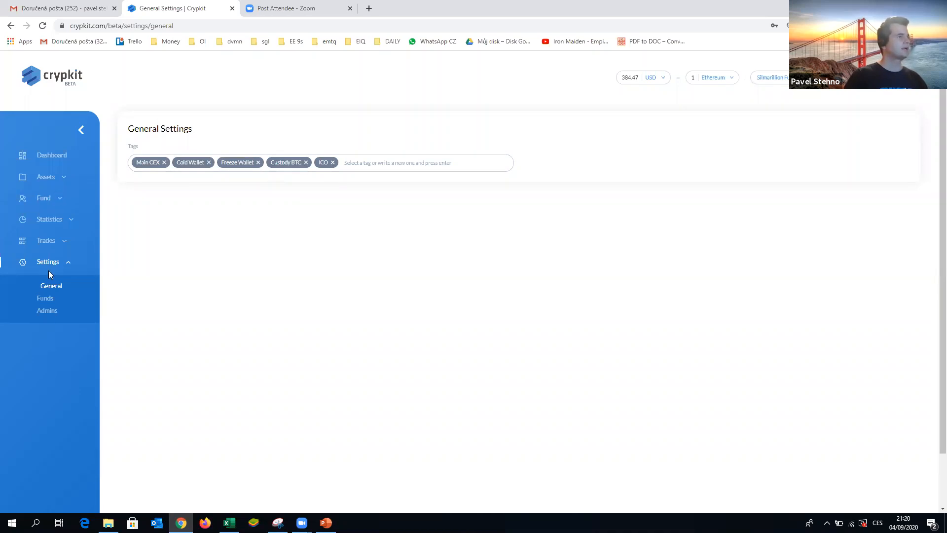
click(46, 176)
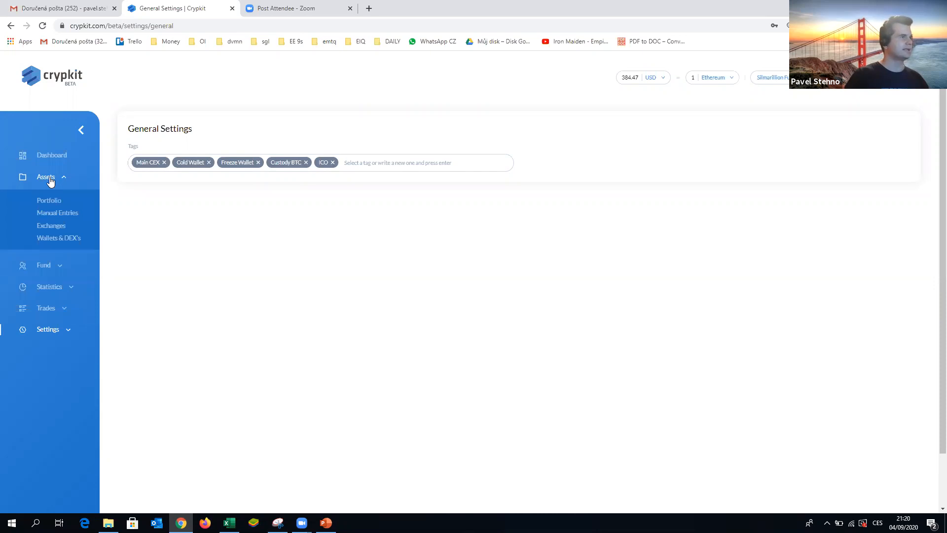
click(54, 244)
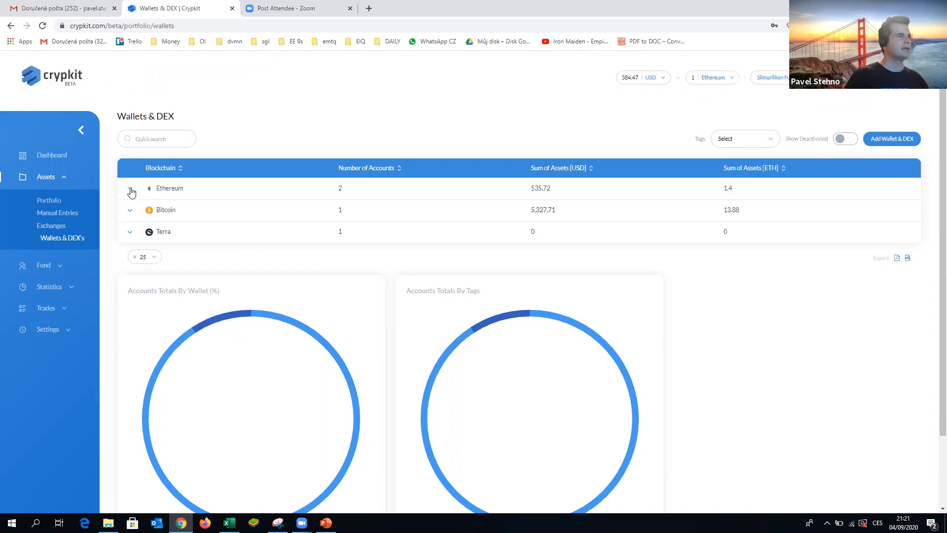
click(130, 190)
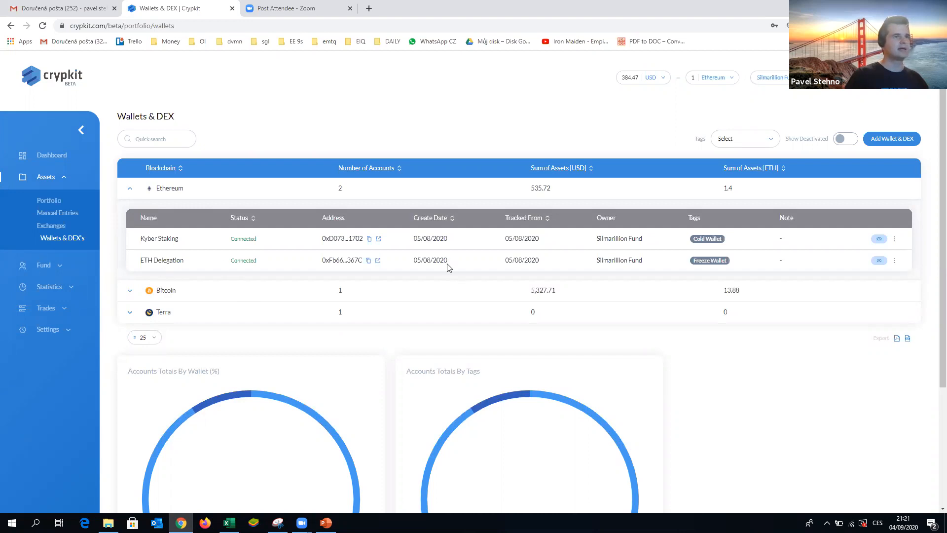
click(130, 190)
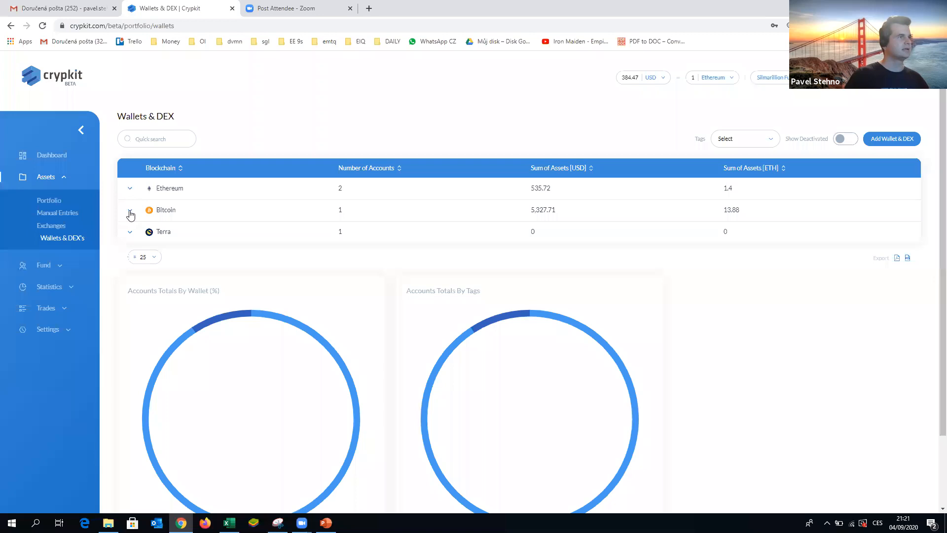
click(130, 212)
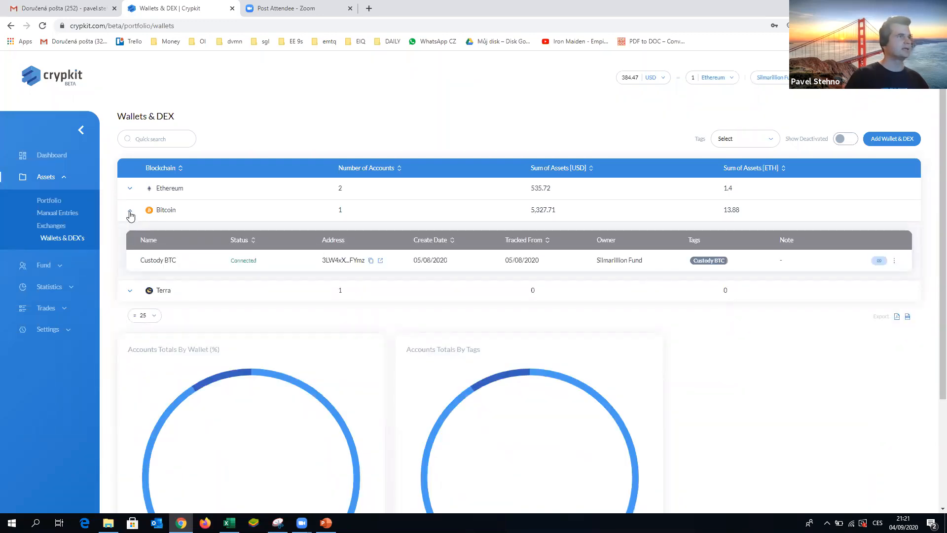
click(130, 213)
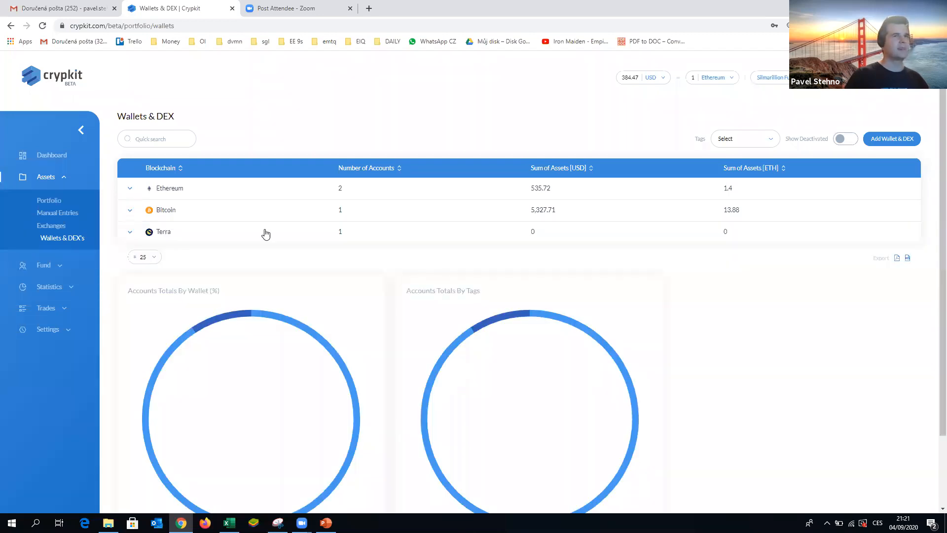
- Start adding a wallet named cold wallet on the Ethereum blockchain with address asdgghsadhfsh
click(879, 144)
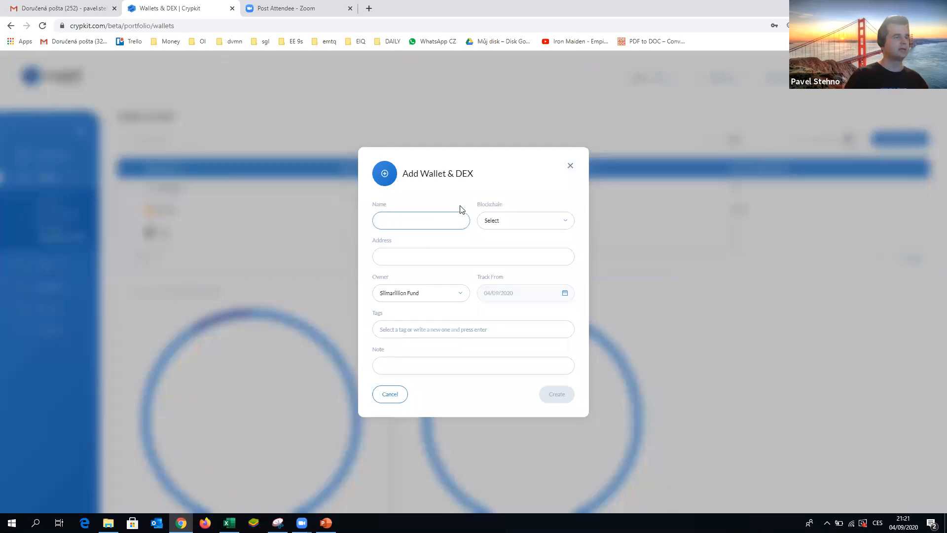
text(cold wallet)
click(528, 219)
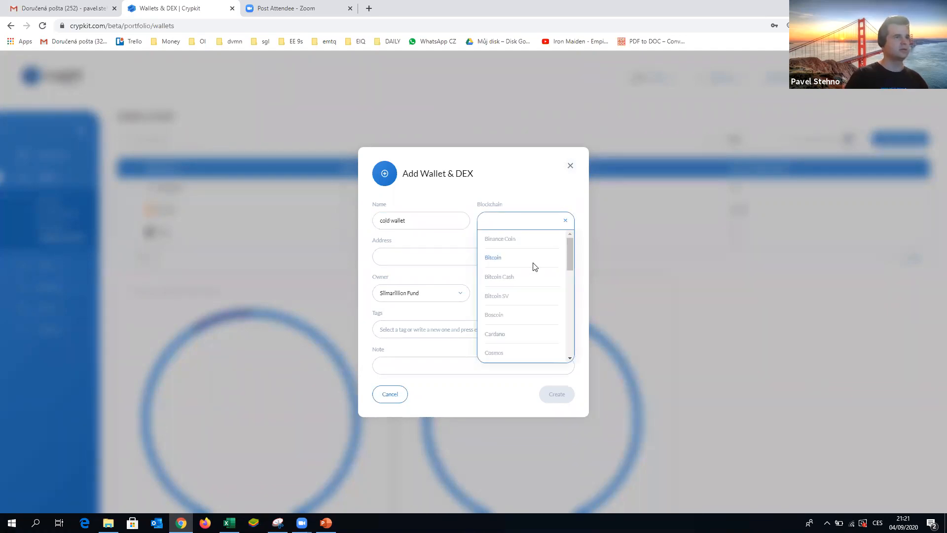
scroll(535, 270, down, 2)
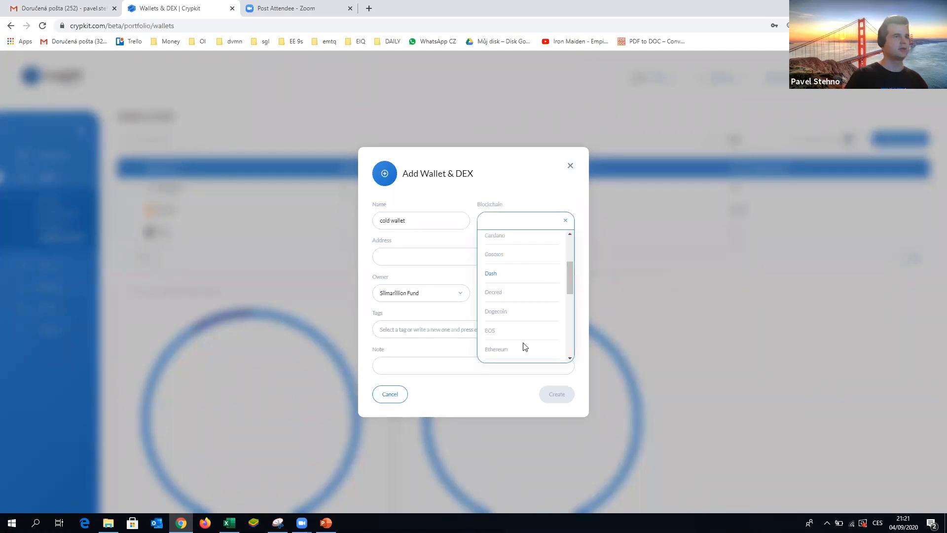
click(496, 349)
click(414, 257)
text(asdgghsadhfsh)
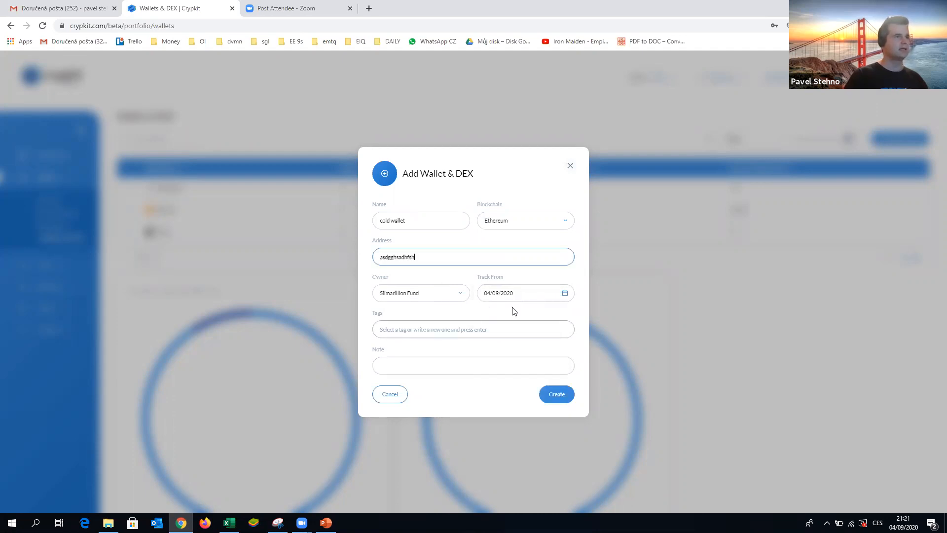
- Set the wallet's tracking start date to 01/08/2020 and create the wallet
click(506, 295)
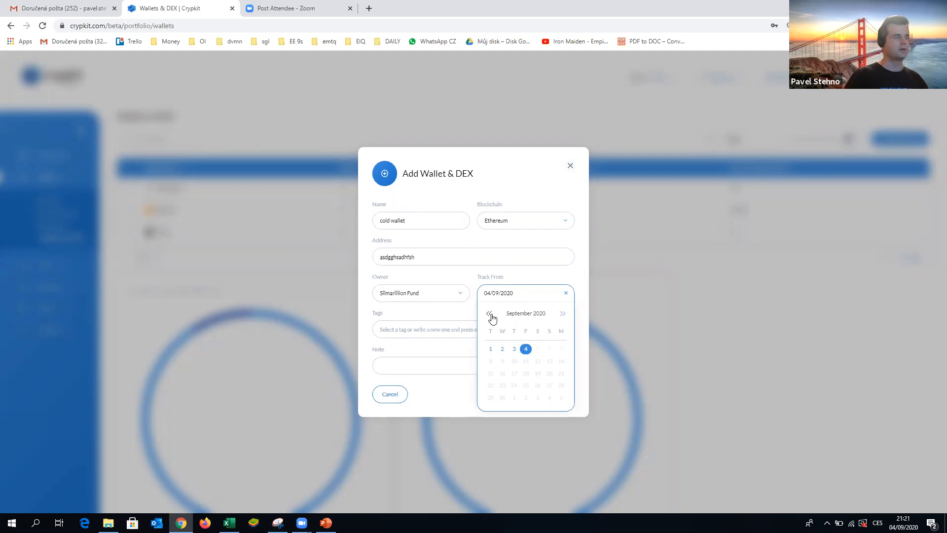
click(490, 314)
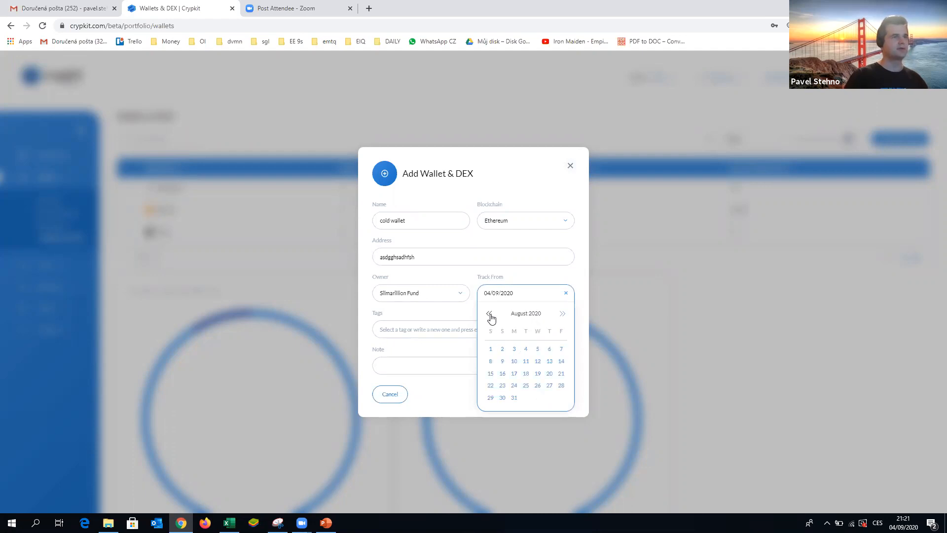
click(491, 351)
click(415, 329)
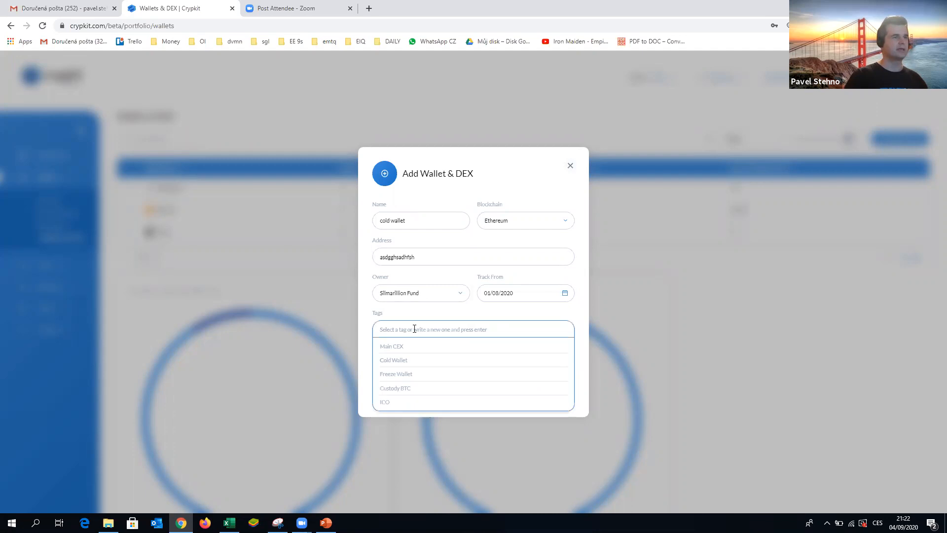
click(374, 316)
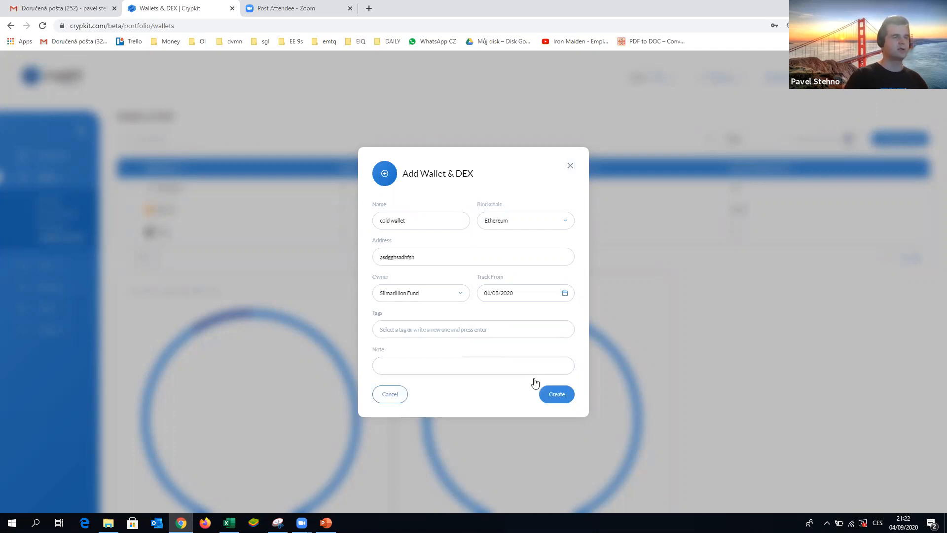
click(560, 396)
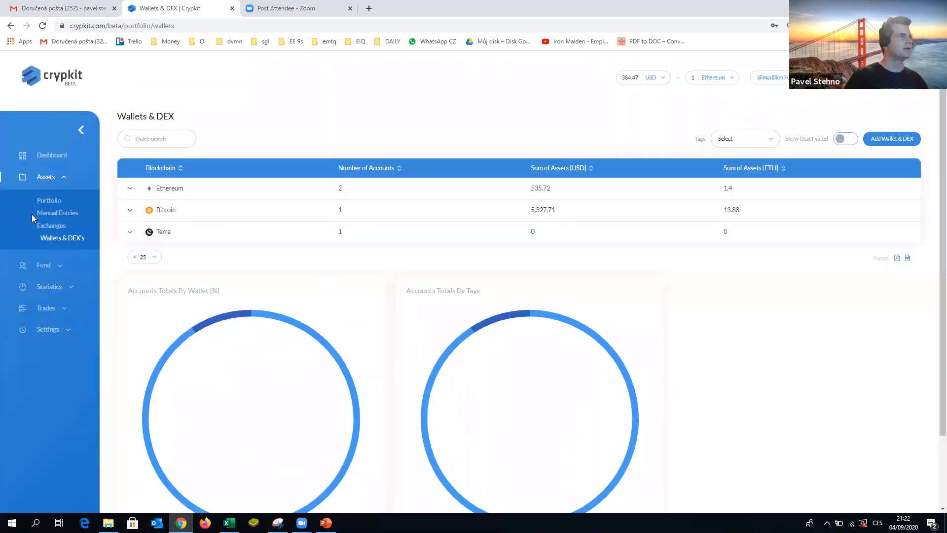
- Open the exchanges list and expand the Kraken accounts
click(55, 228)
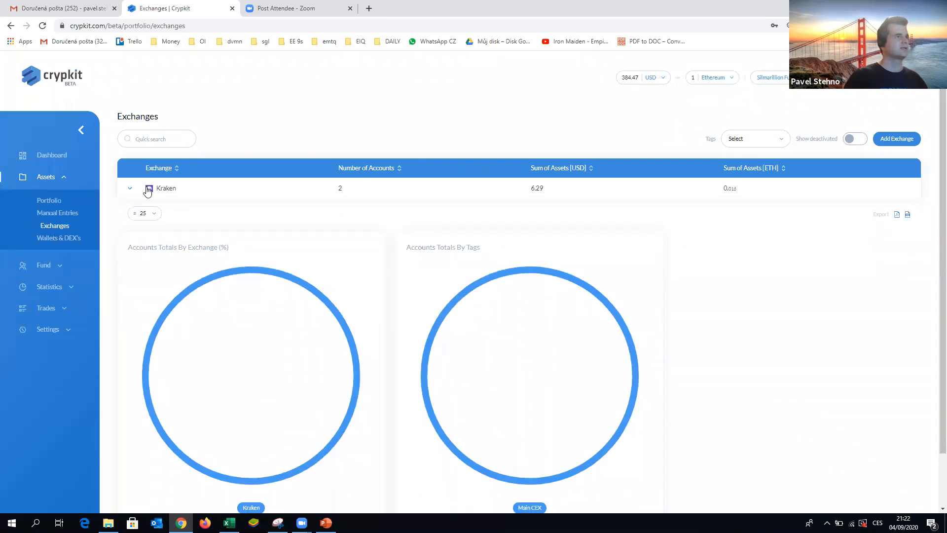
click(131, 189)
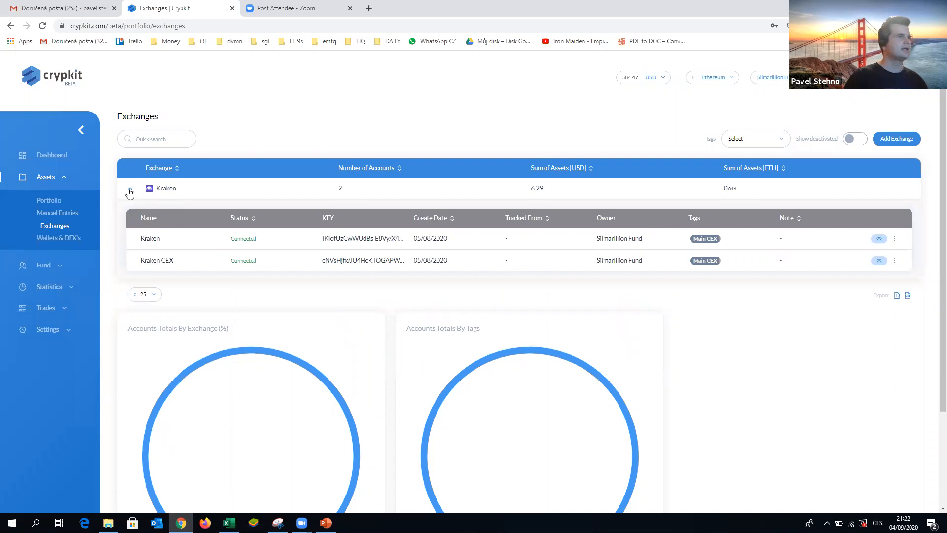
click(131, 189)
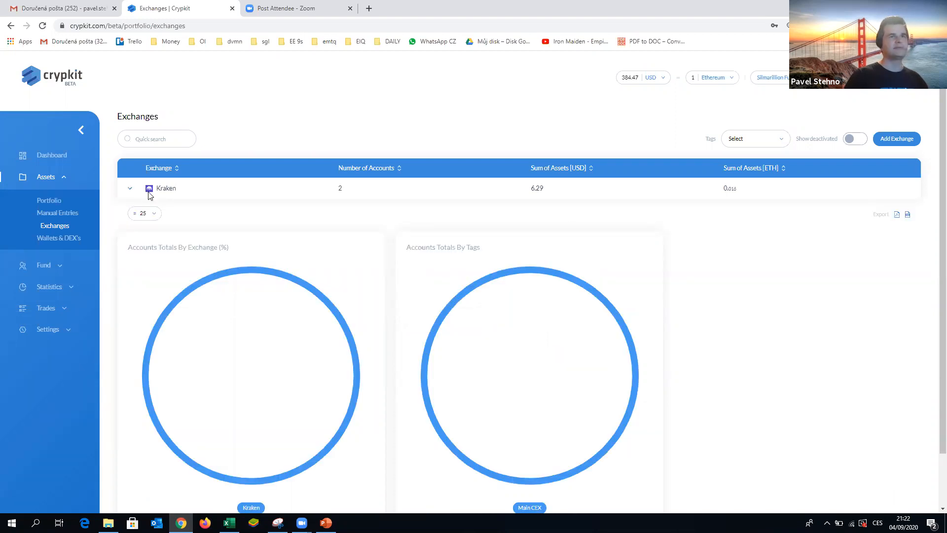
click(895, 141)
click(421, 203)
text(sadfg)
click(565, 204)
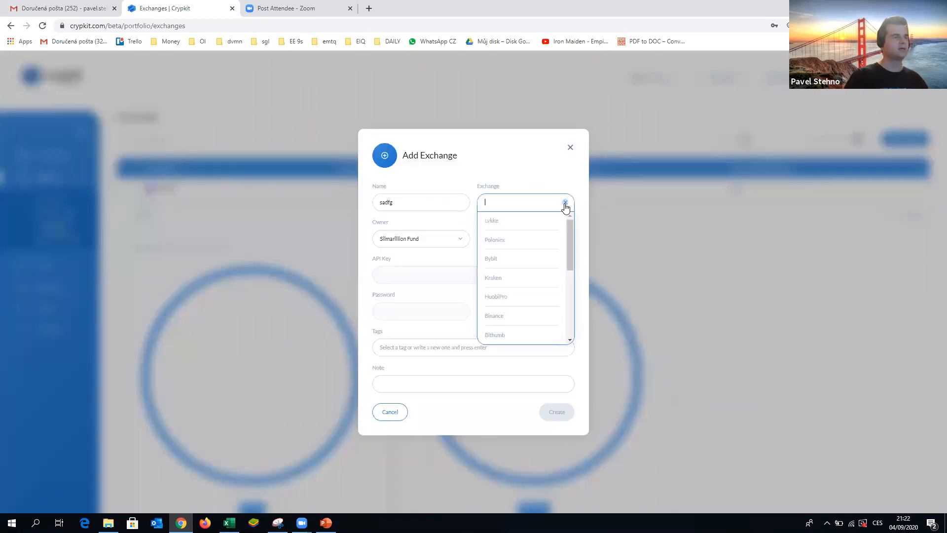
scroll(571, 246, down, 3)
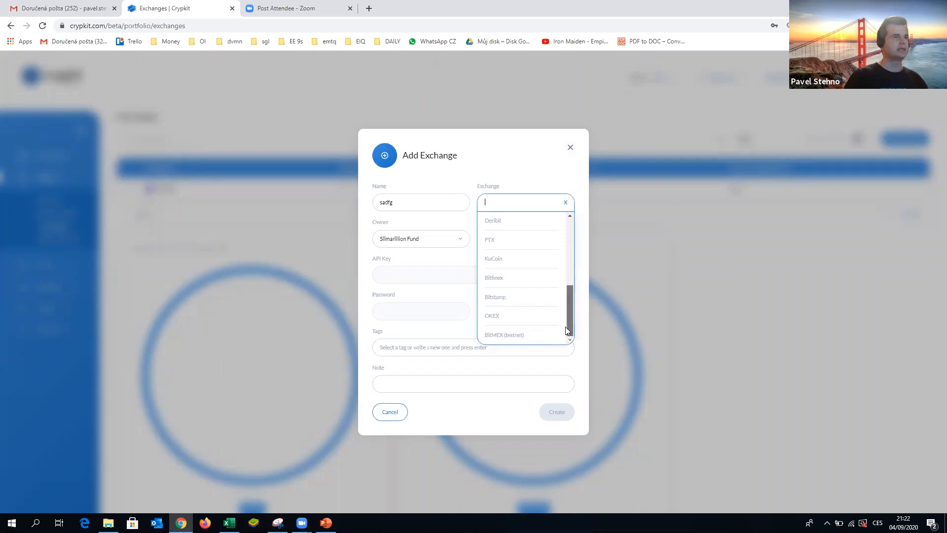
scroll(572, 237, up, 3)
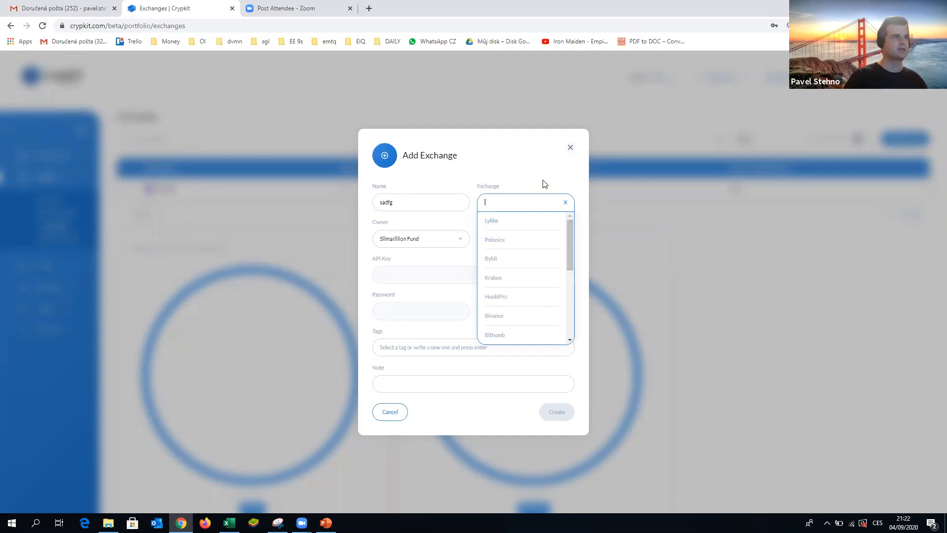
click(527, 186)
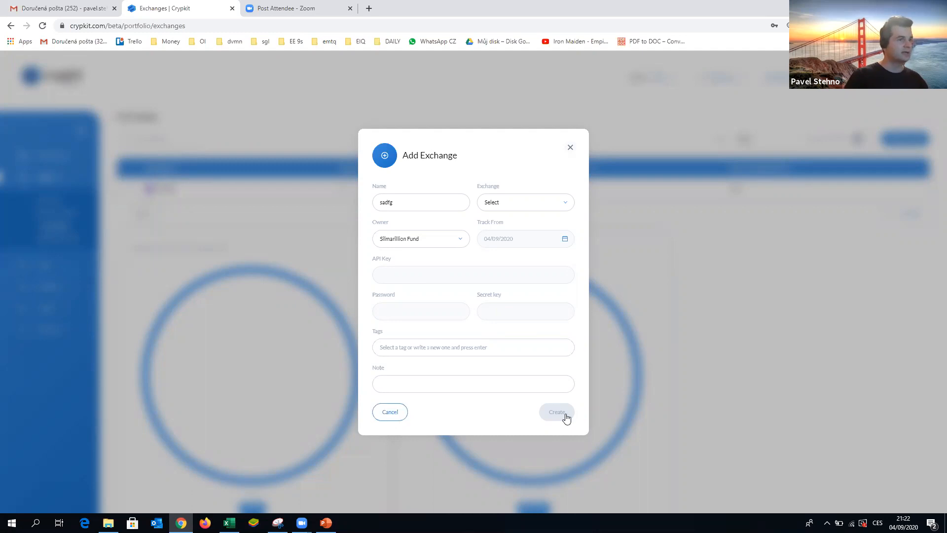
click(390, 412)
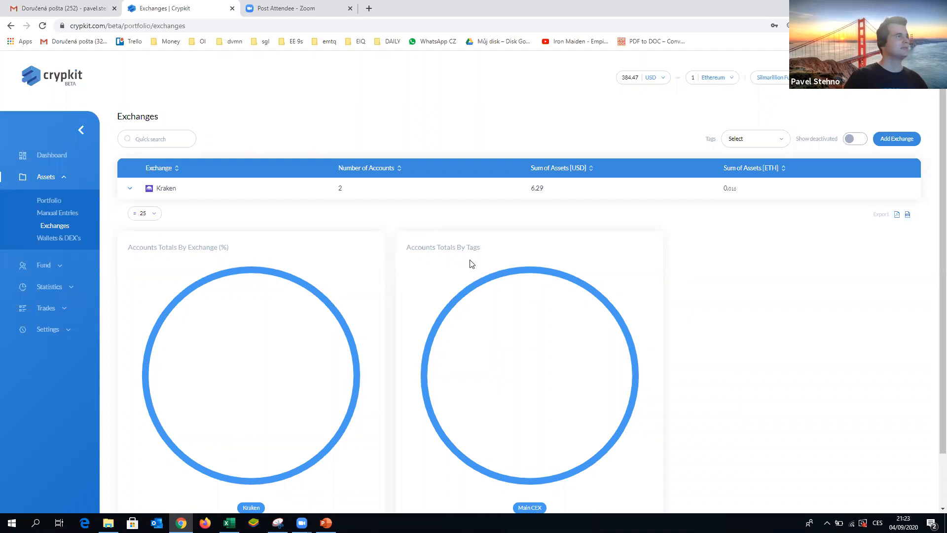
- Open the manual crypto asset entries, expand the EUR entries, and view the portfolio overview
click(50, 214)
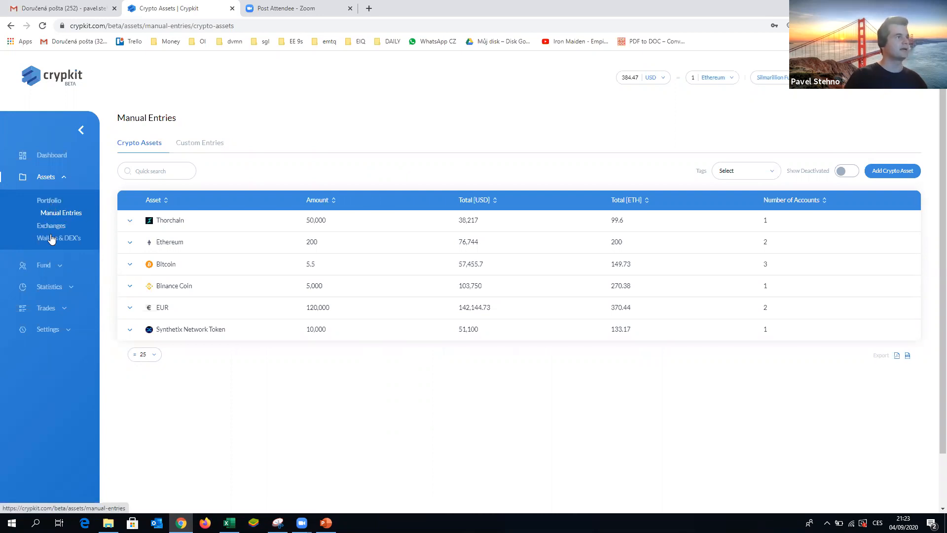
click(130, 309)
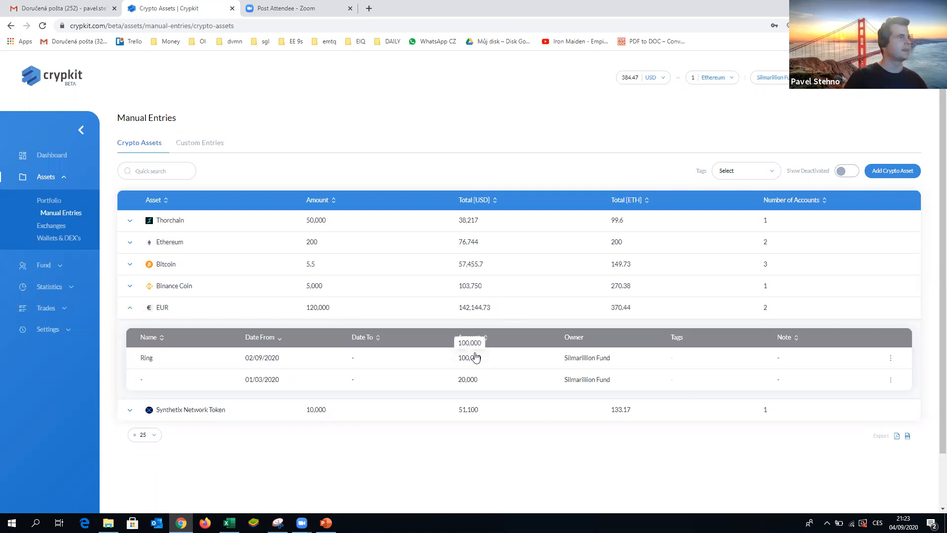
click(45, 204)
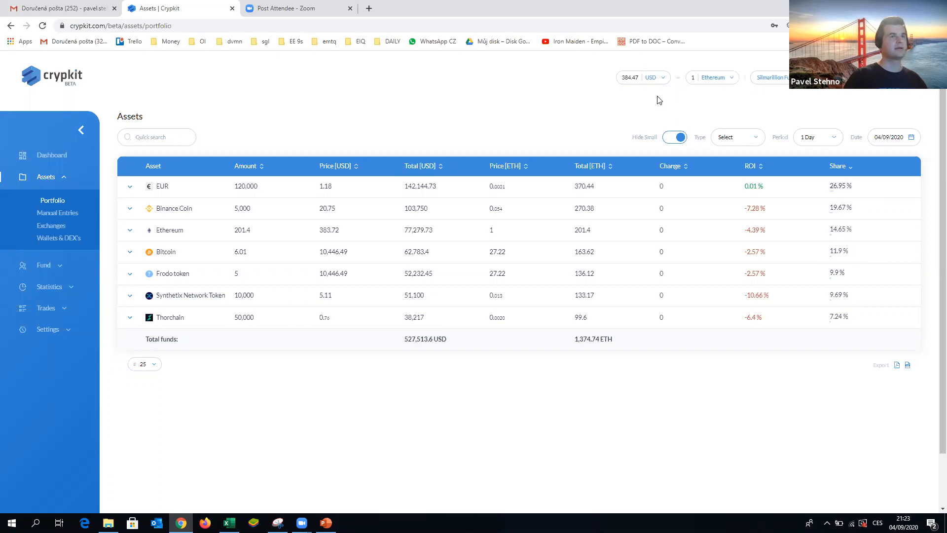
- Switch the portfolio's reference asset to Bitcoin and its display currency to EUR
click(664, 77)
mouse_move(668, 102)
mouse_down()
mouse_move(662, 152)
mouse_move(668, 94)
mouse_up()
click(748, 101)
click(731, 77)
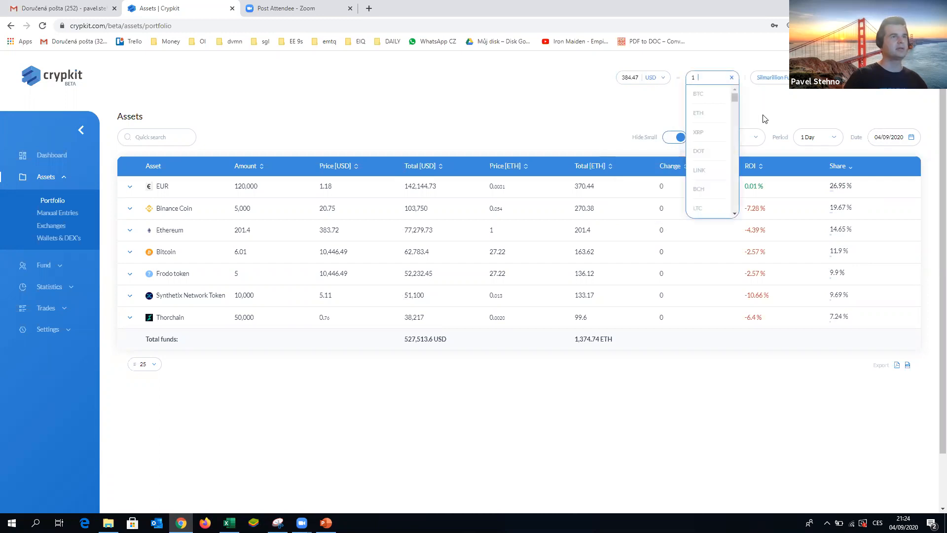
click(702, 98)
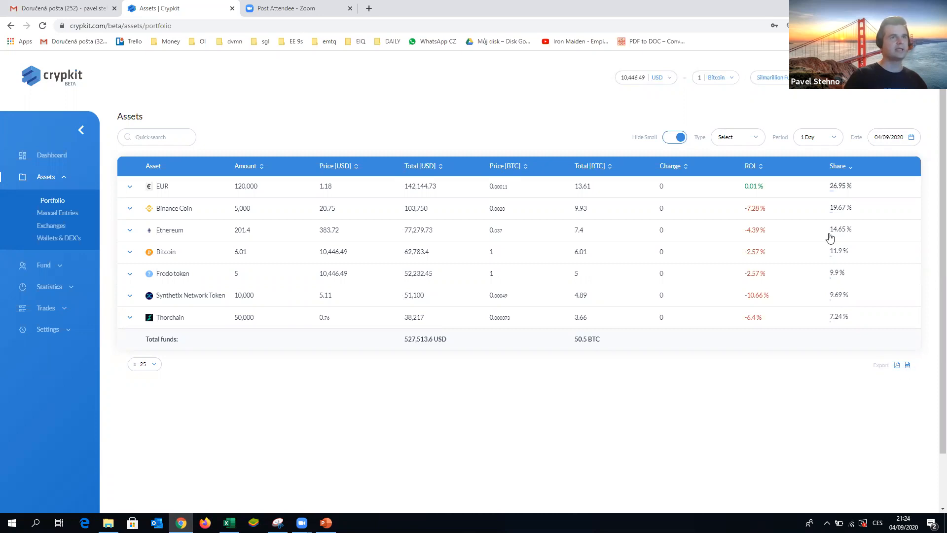
click(664, 78)
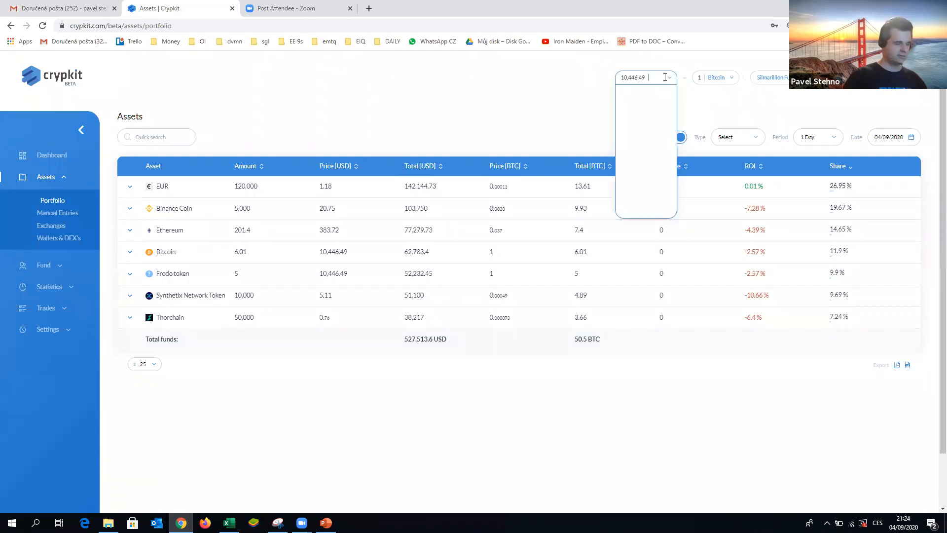
text(eur)
click(665, 93)
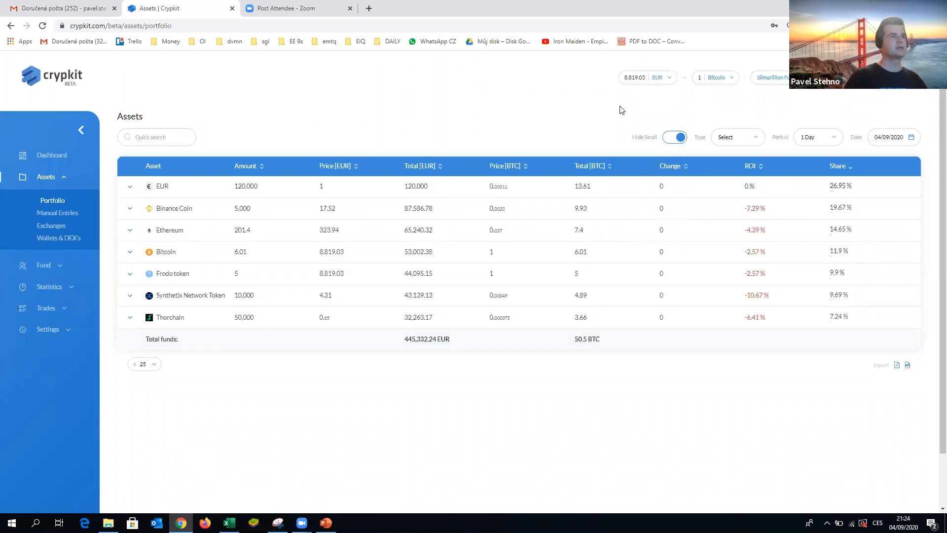
- View the portfolio as of 31/08/2020 and then as of 31/07/2020
click(892, 140)
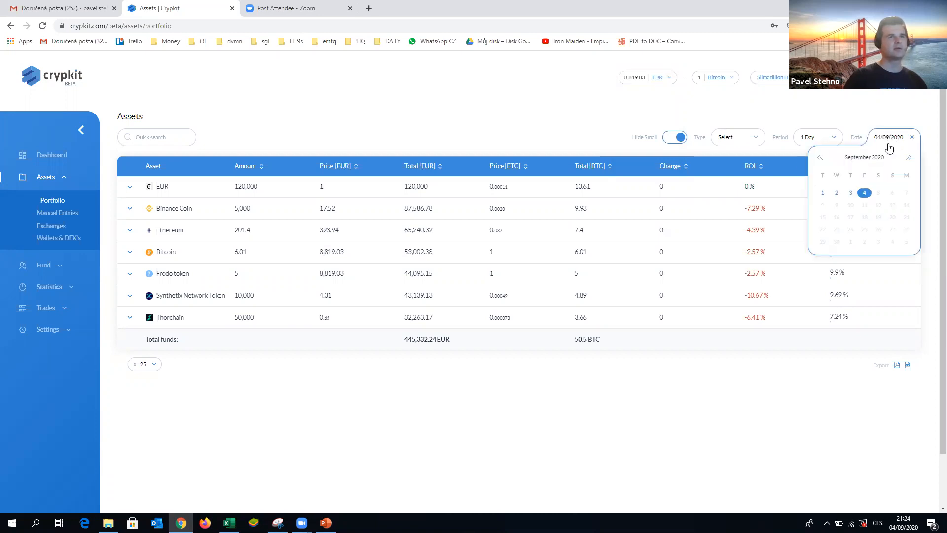
click(821, 159)
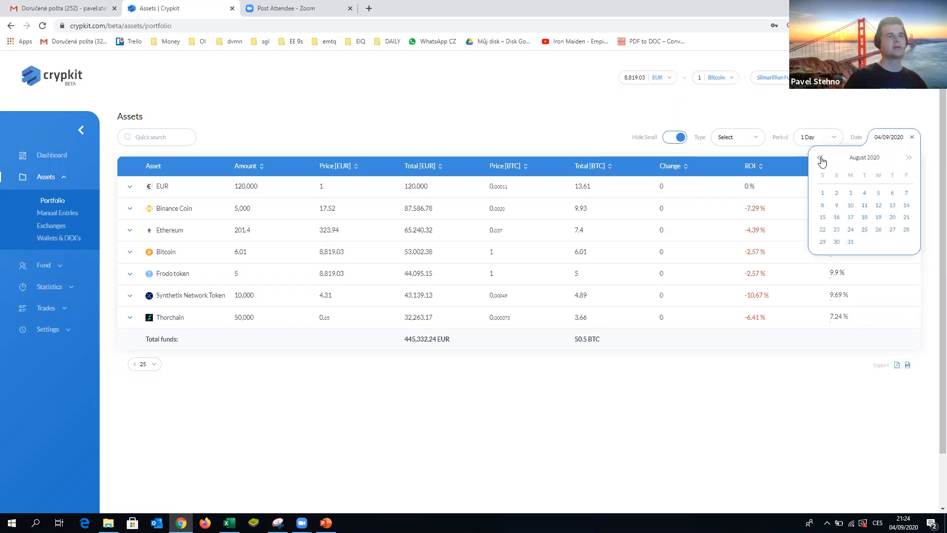
click(852, 243)
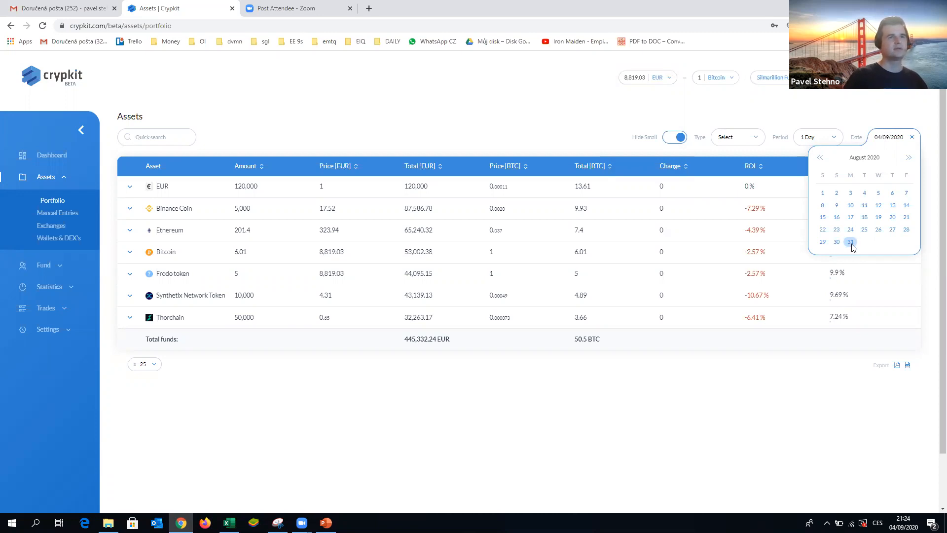
click(851, 243)
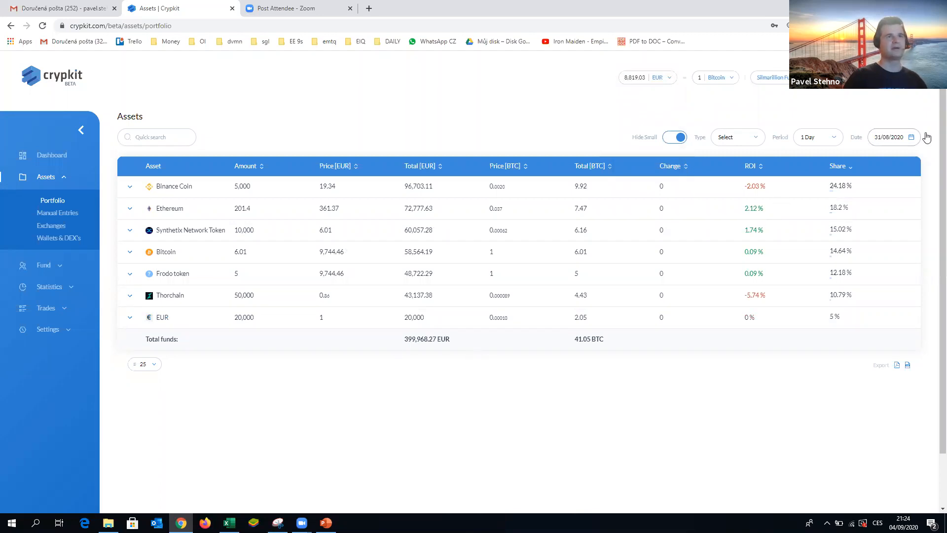
click(889, 139)
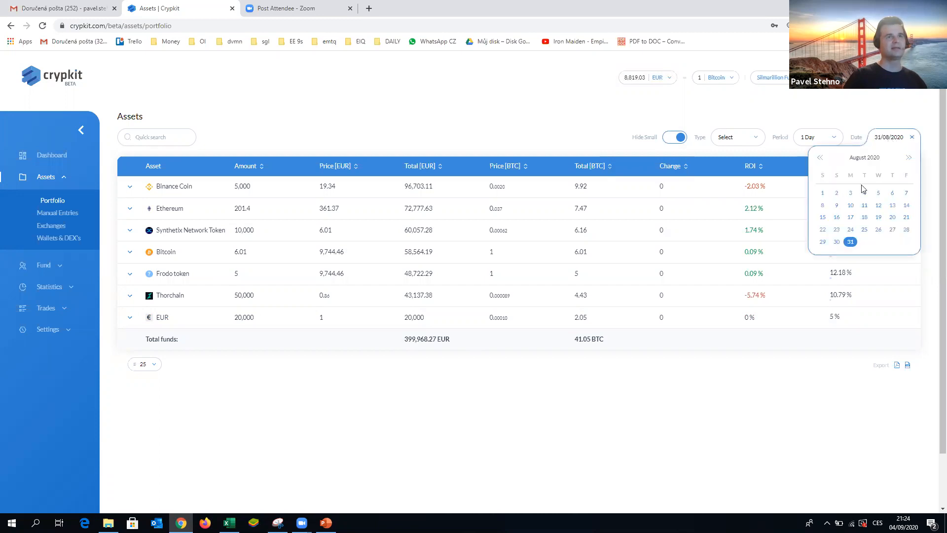
click(822, 158)
click(851, 241)
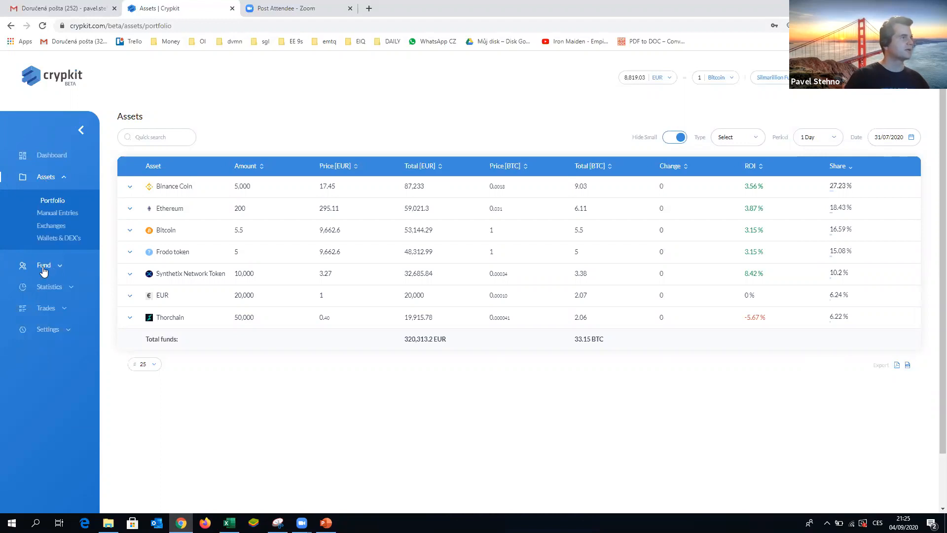
- Open the fund's clients list and start adding a new client
click(60, 268)
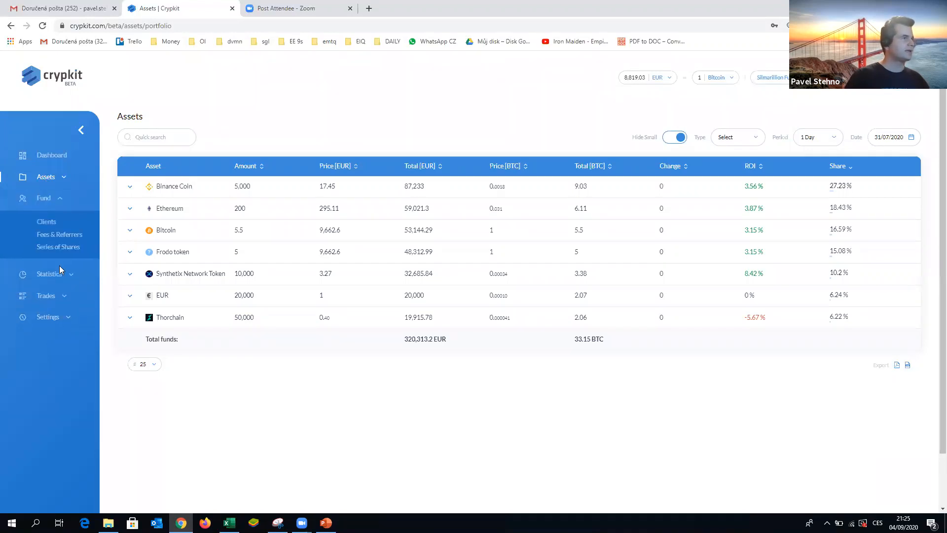
click(45, 226)
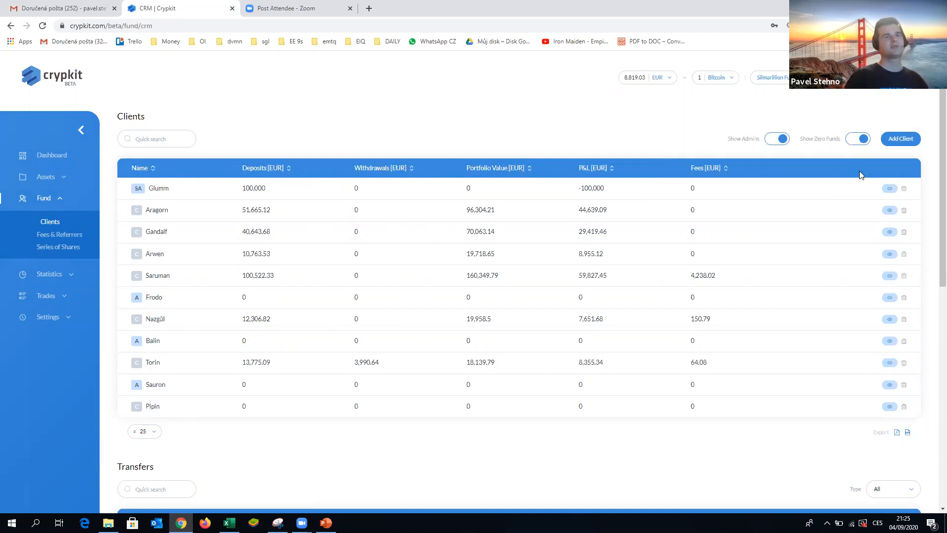
click(898, 141)
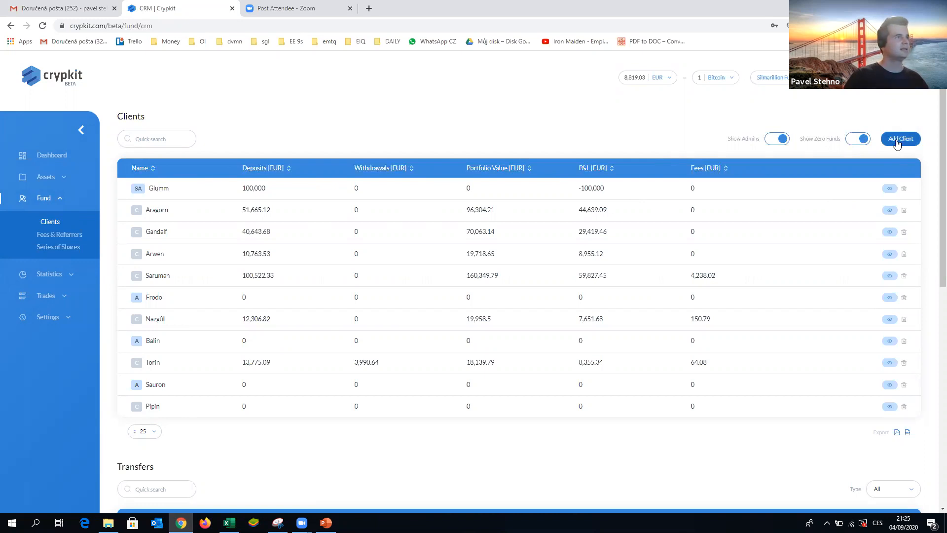
click(899, 141)
- Fill in the client's username, login e-mail, first name and last name, and create the client
click(401, 253)
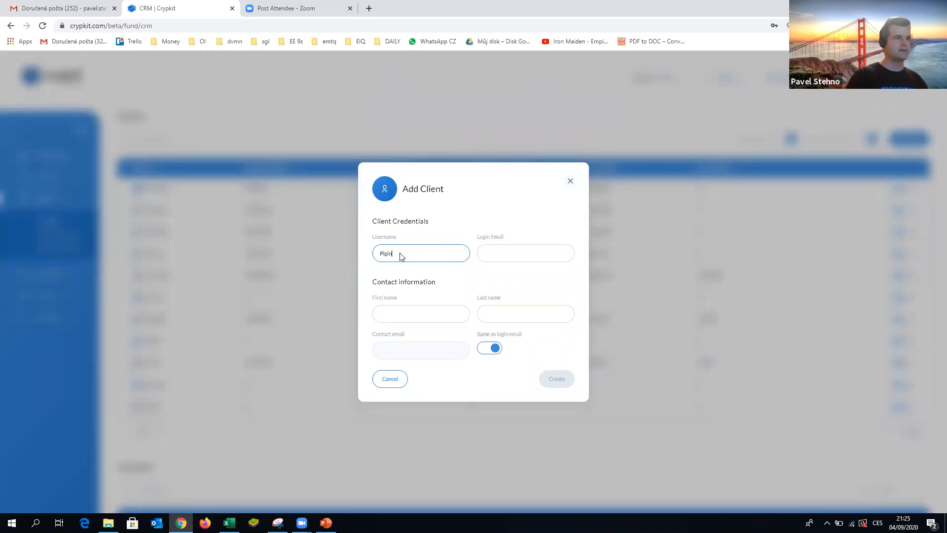
click(539, 256)
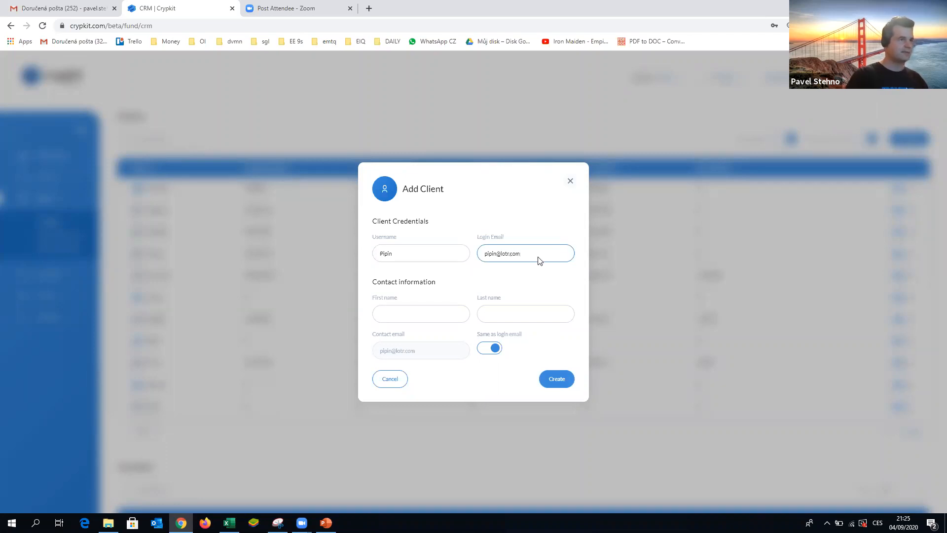
click(393, 315)
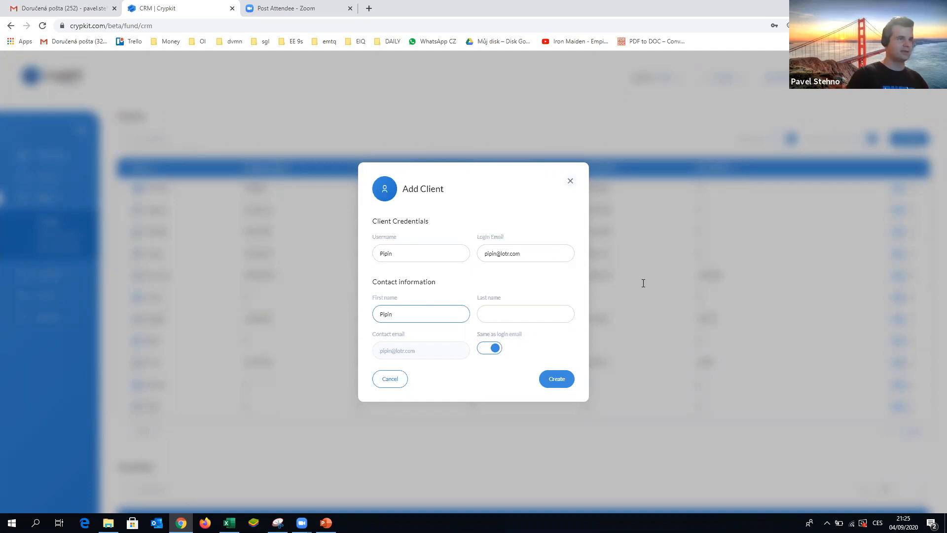
click(514, 321)
text(Funny)
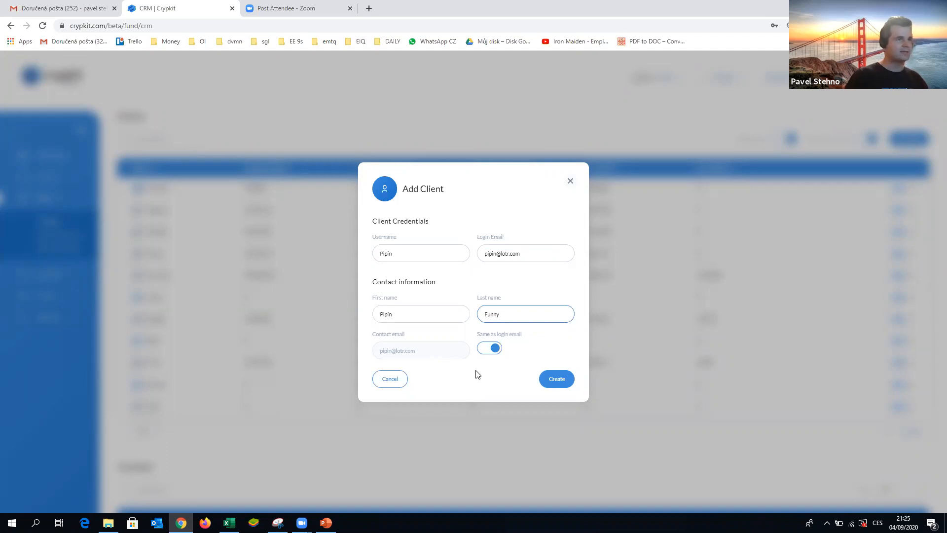
click(559, 381)
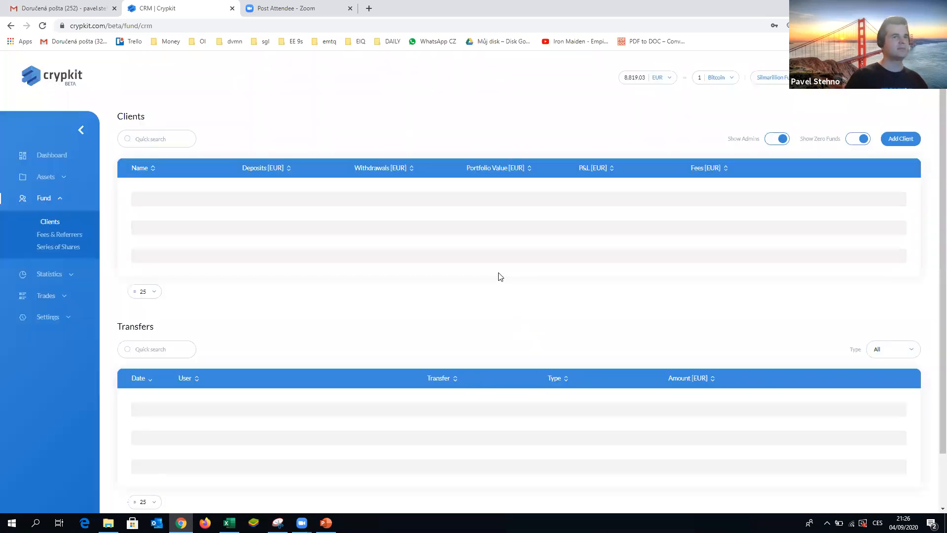
- Delete the duplicate client entry at the bottom of the clients list
scroll(501, 266, down, 2)
scroll(501, 266, up, 2)
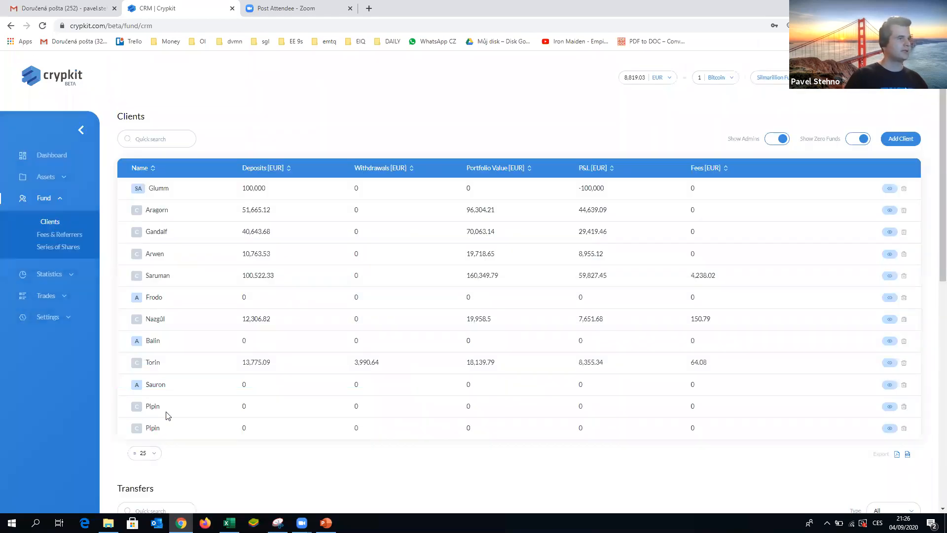
click(904, 428)
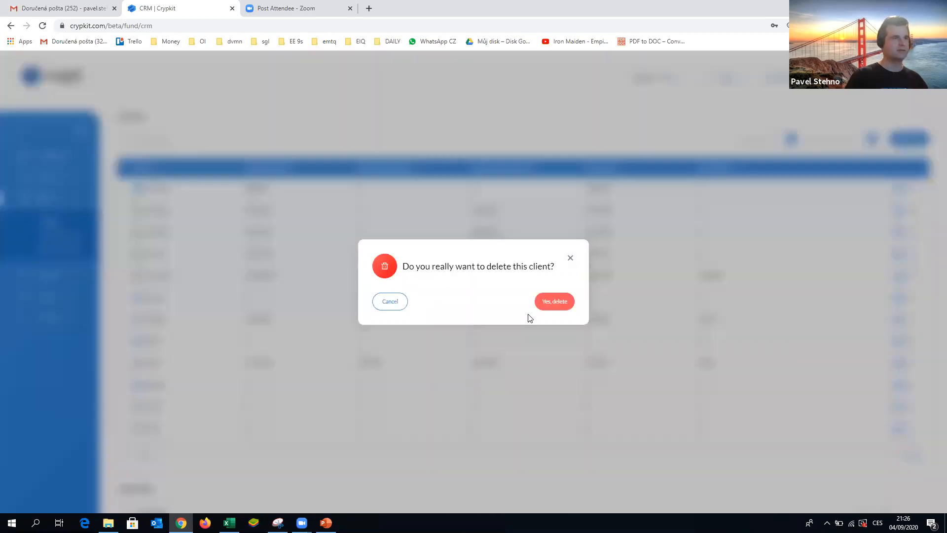
click(550, 295)
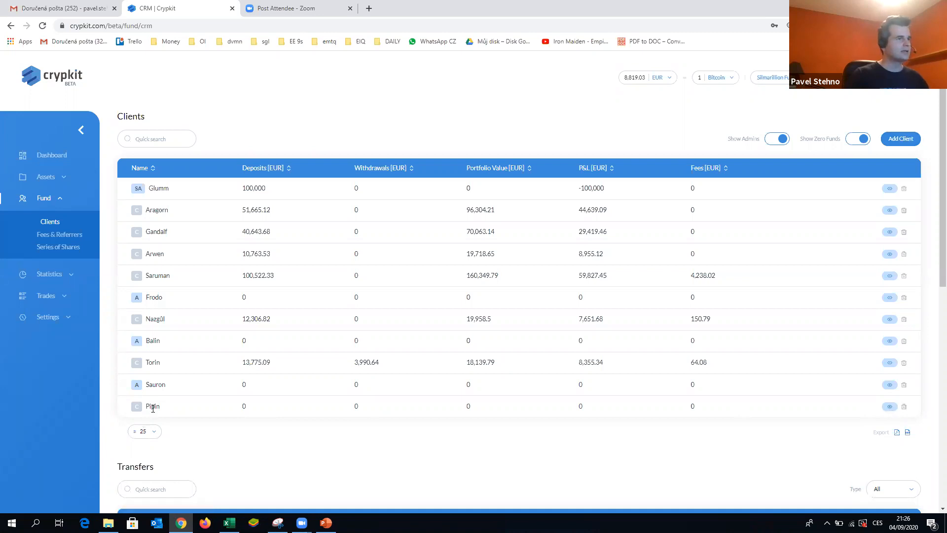
- Open the remaining new client's detail page
click(894, 411)
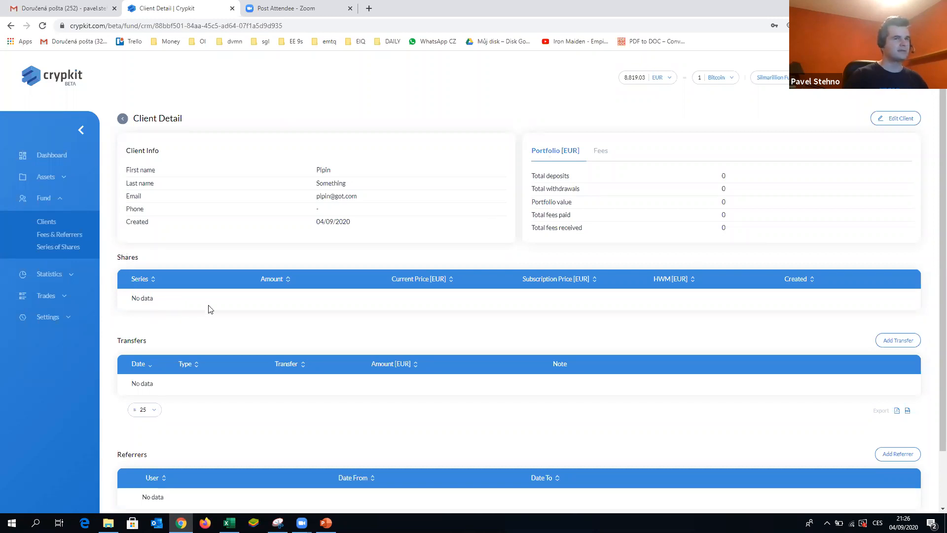
scroll(217, 302, down, 1)
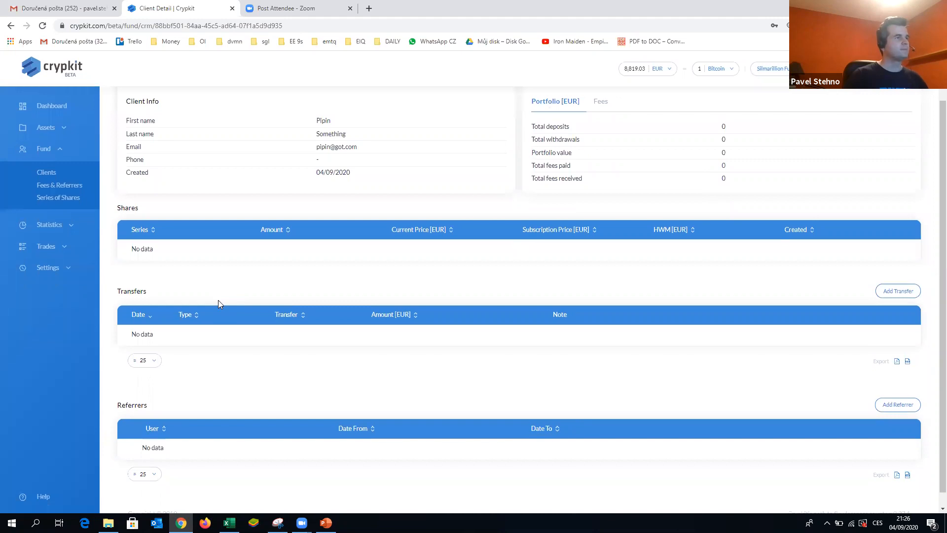
click(899, 292)
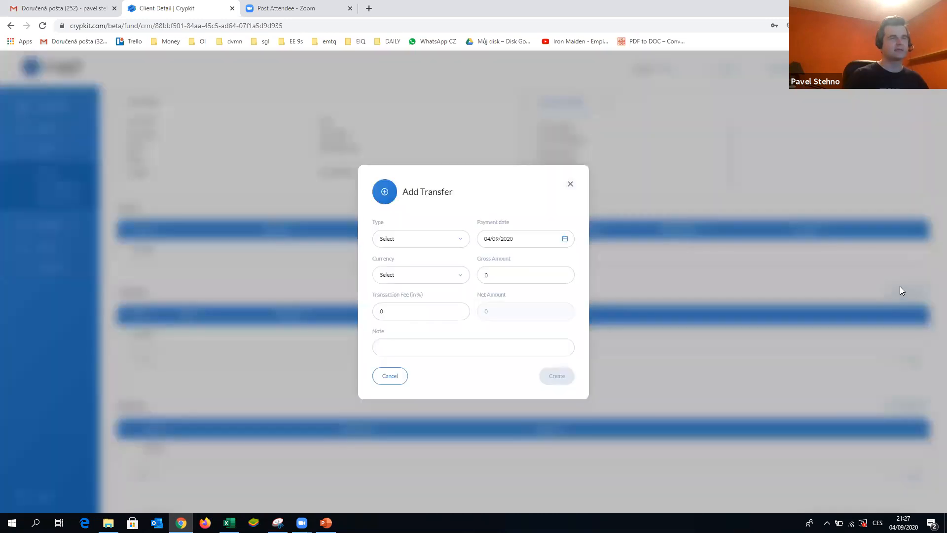
click(387, 377)
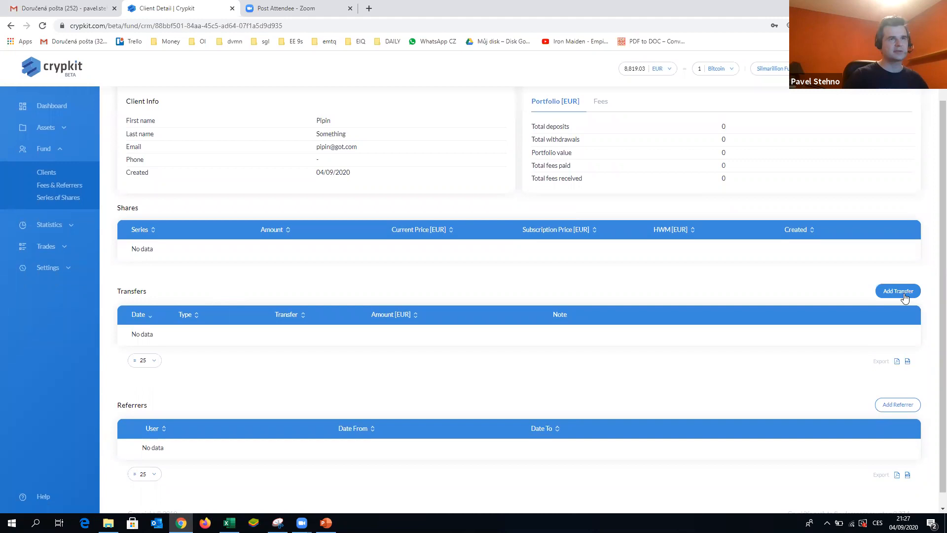
- Start adding a transfer for the client of type Deposit - standard in EUR
click(895, 292)
click(461, 239)
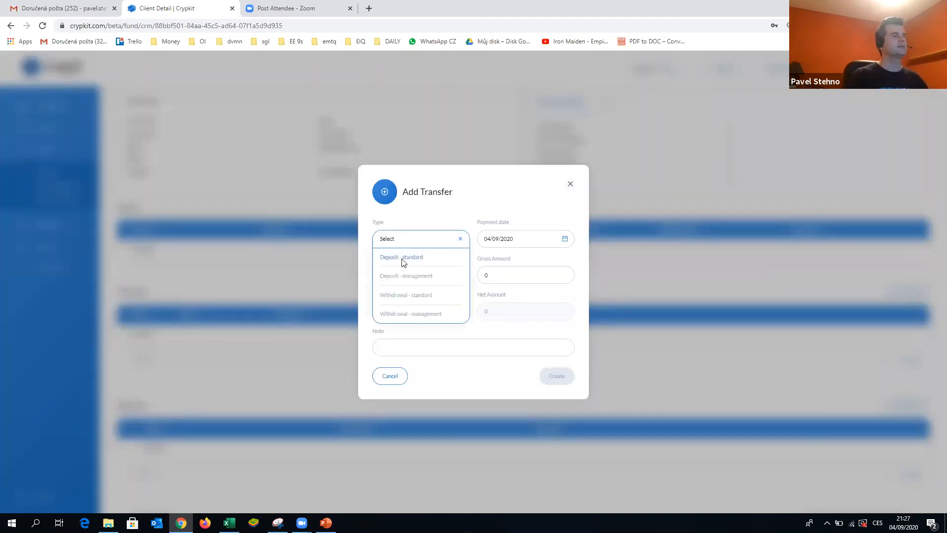
click(436, 261)
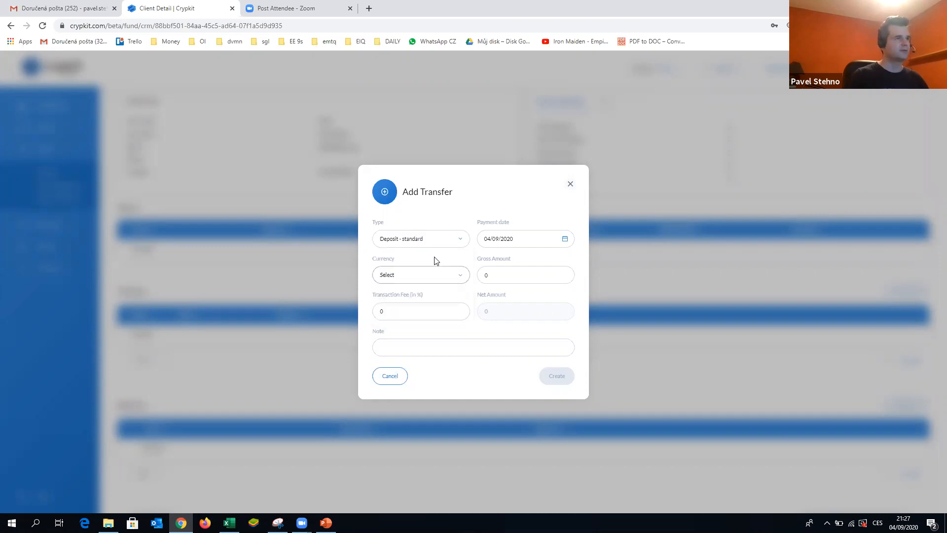
click(460, 279)
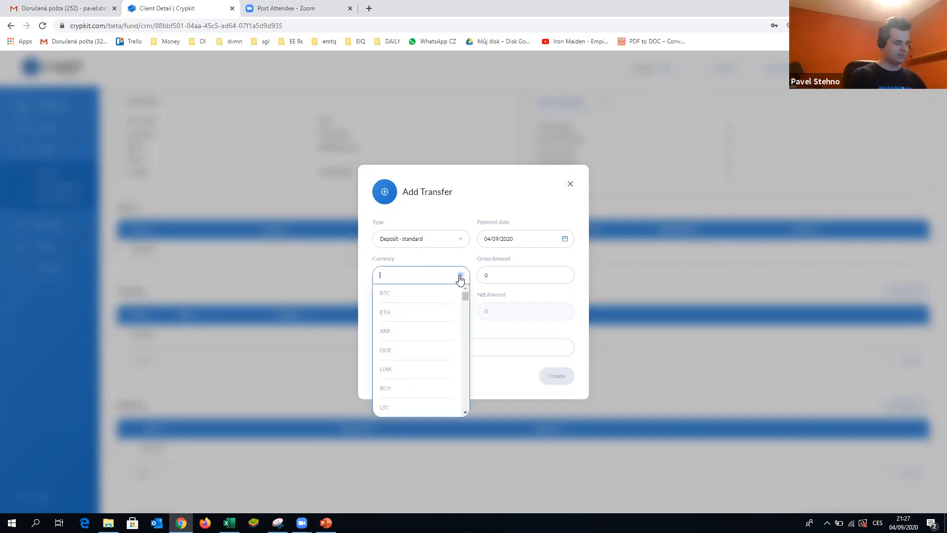
text(eur)
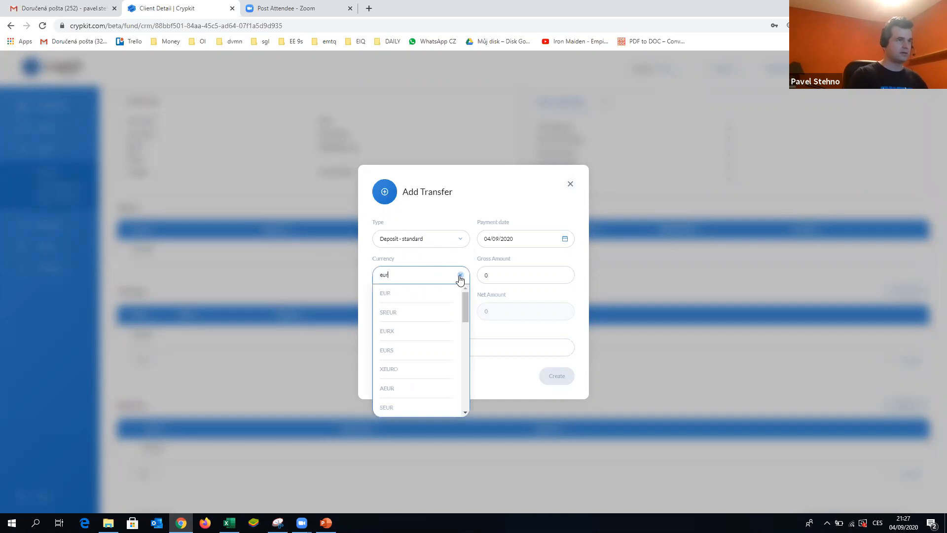
click(410, 295)
- Set the transfer's gross amount to 50000 and transaction fee to 0, and create it
click(514, 270)
key(BackSpace)
text(50000)
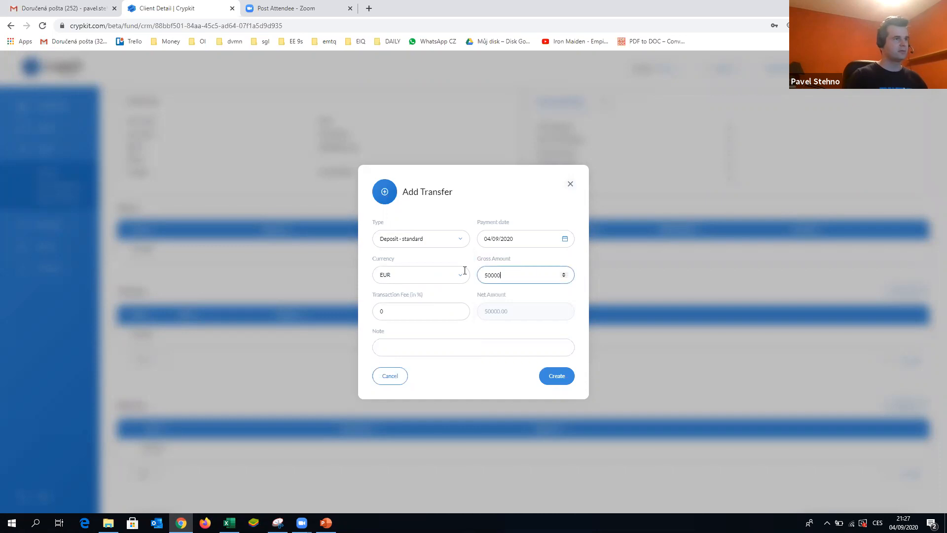
click(387, 311)
key(BackSpace)
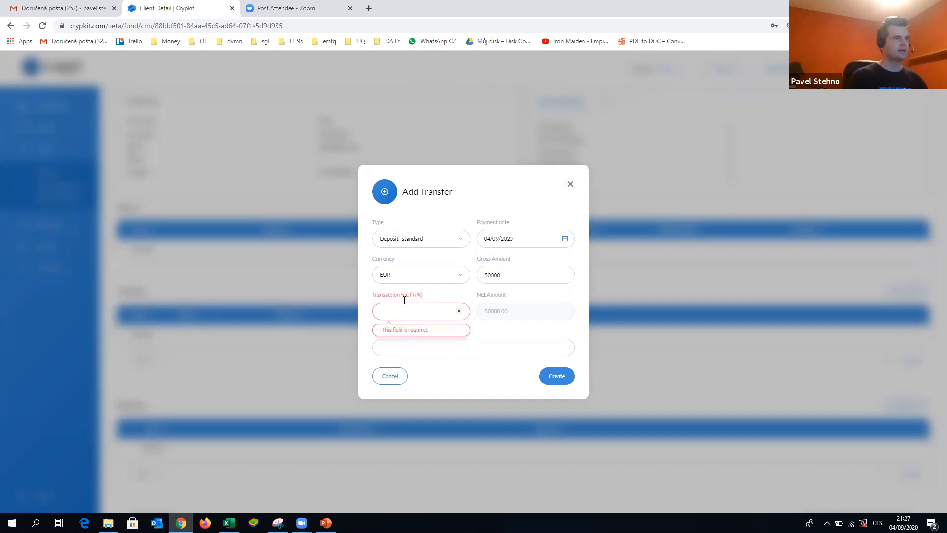
text(0)
key(Tab)
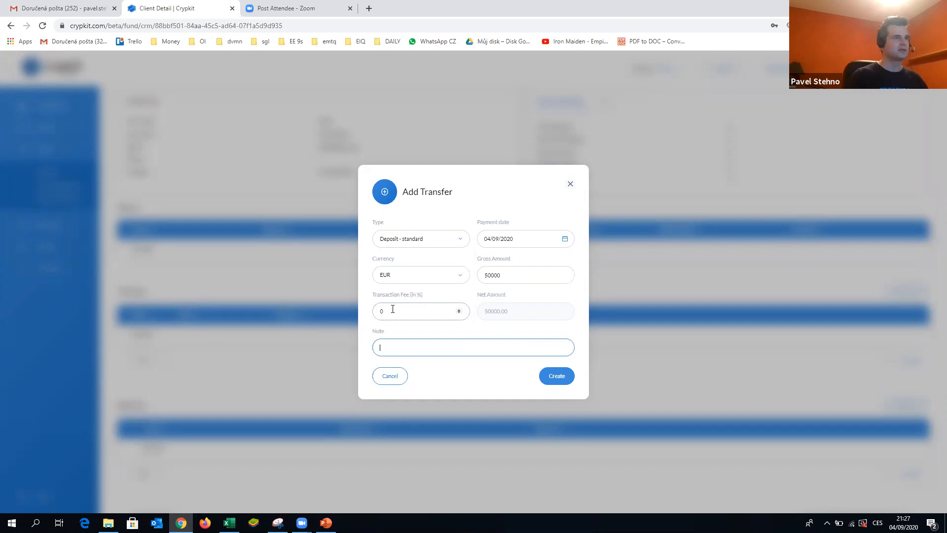
click(460, 310)
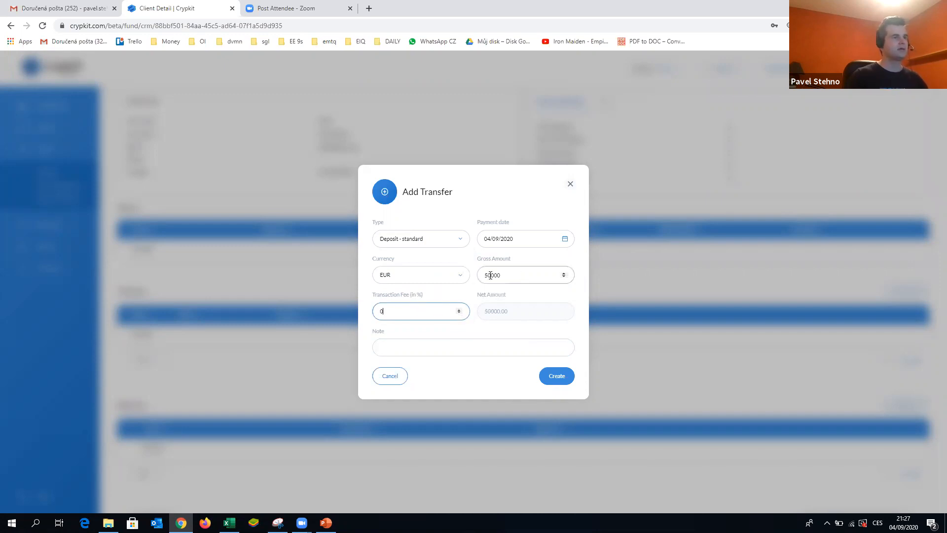
click(423, 345)
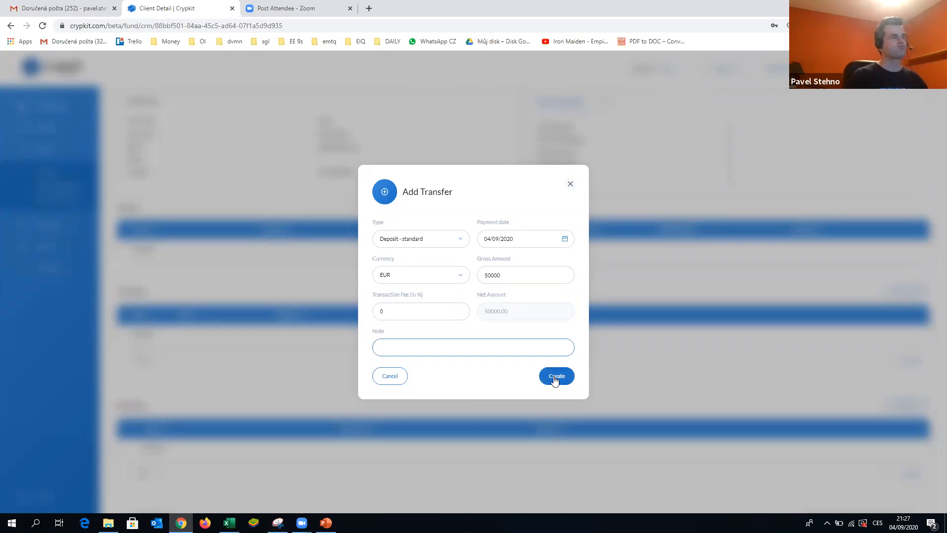
click(556, 375)
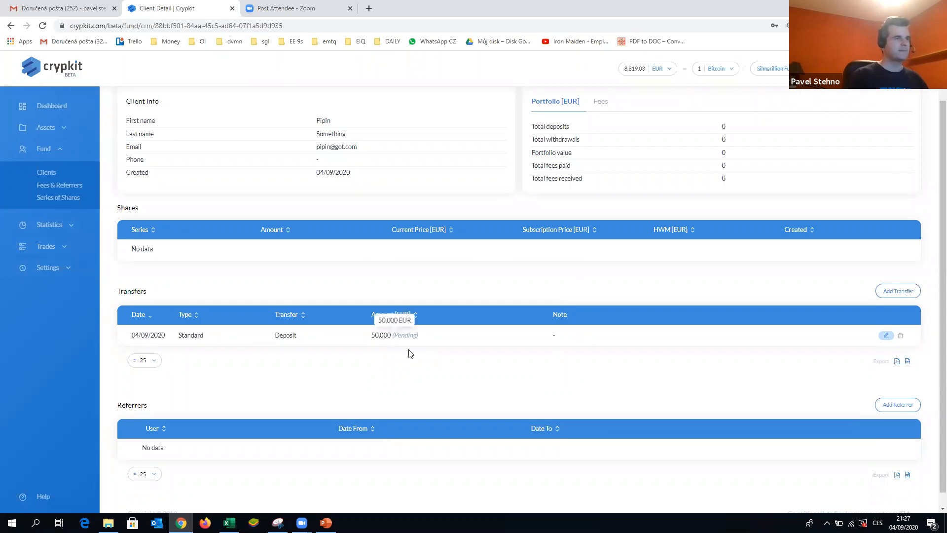
click(428, 338)
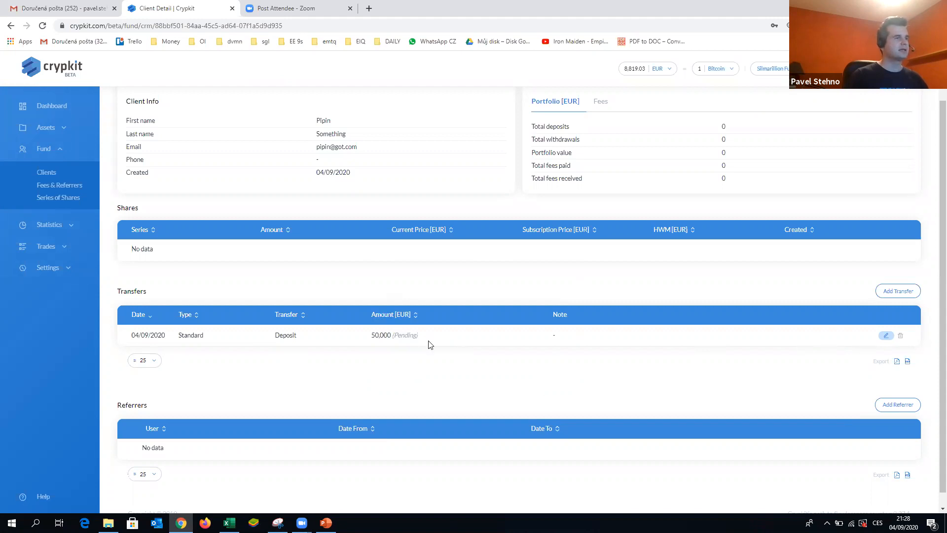
double_click(411, 335)
click(421, 355)
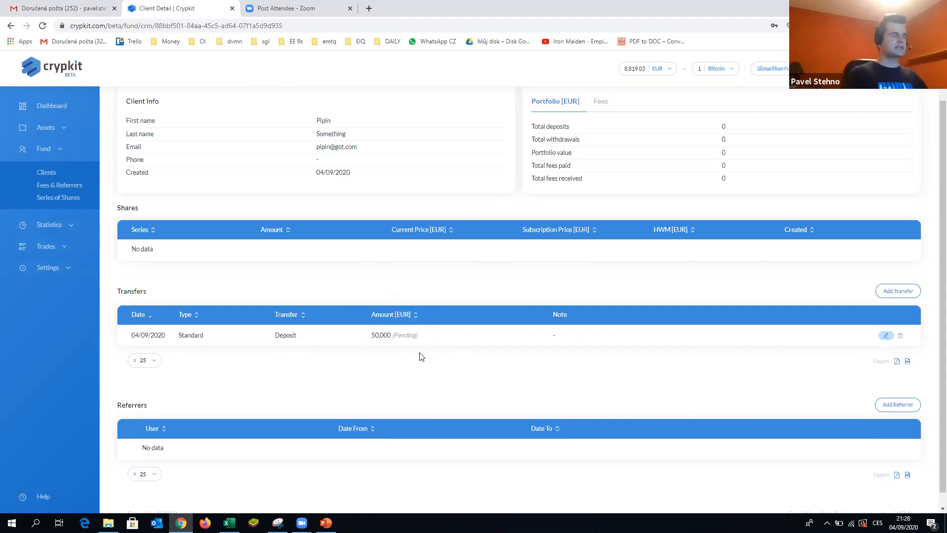
mouse_move(406, 338)
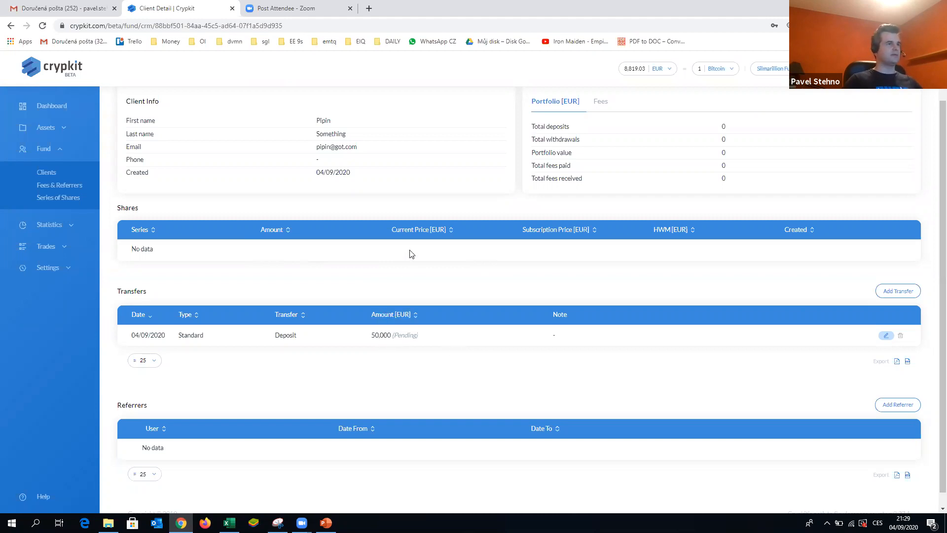
- Add a second Deposit - standard transfer for the client in BTC with a gross amount of 10, and create it
double_click(381, 335)
click(390, 255)
click(905, 292)
click(430, 242)
click(416, 262)
click(421, 277)
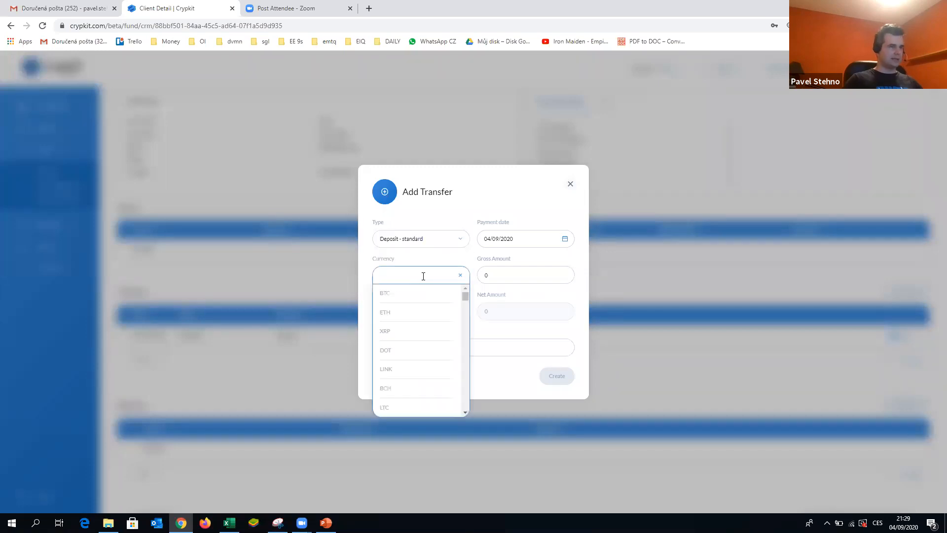
click(391, 296)
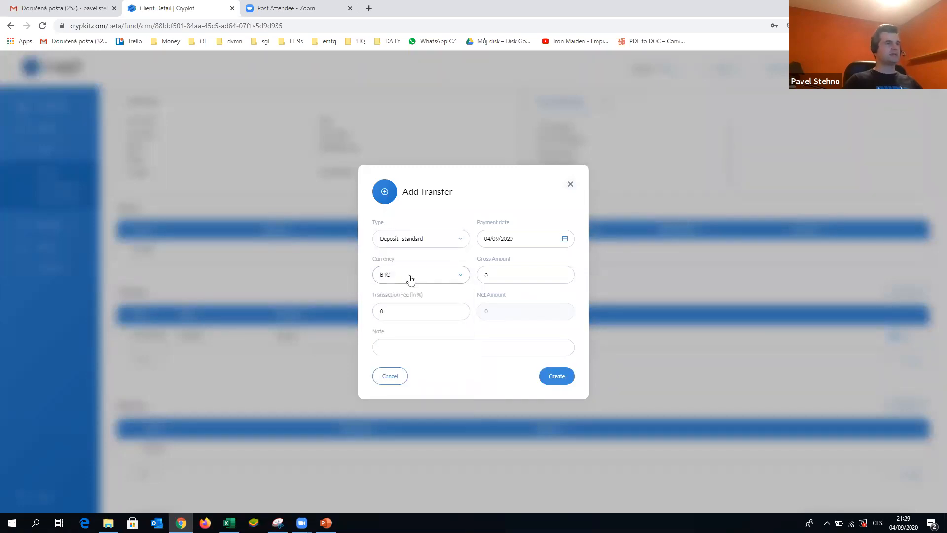
click(492, 276)
key(BackSpace)
text(1)
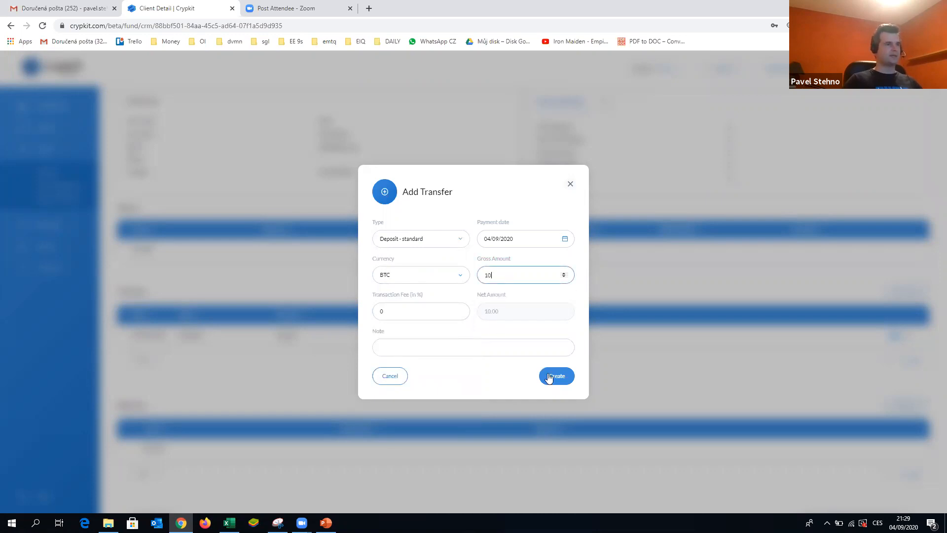
click(567, 376)
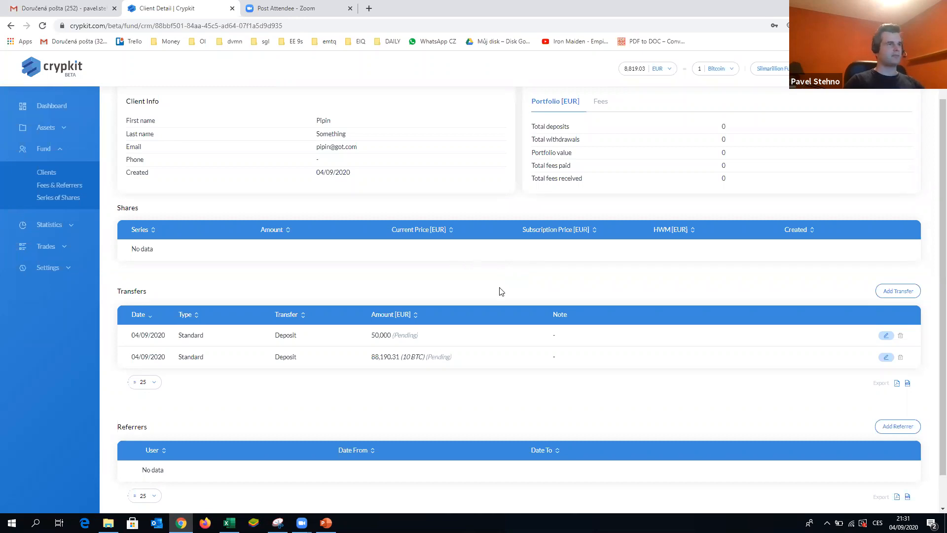
- Return to the clients list and open the Add Client form to review its fields, closing it without creating a client
scroll(341, 252, up, 1)
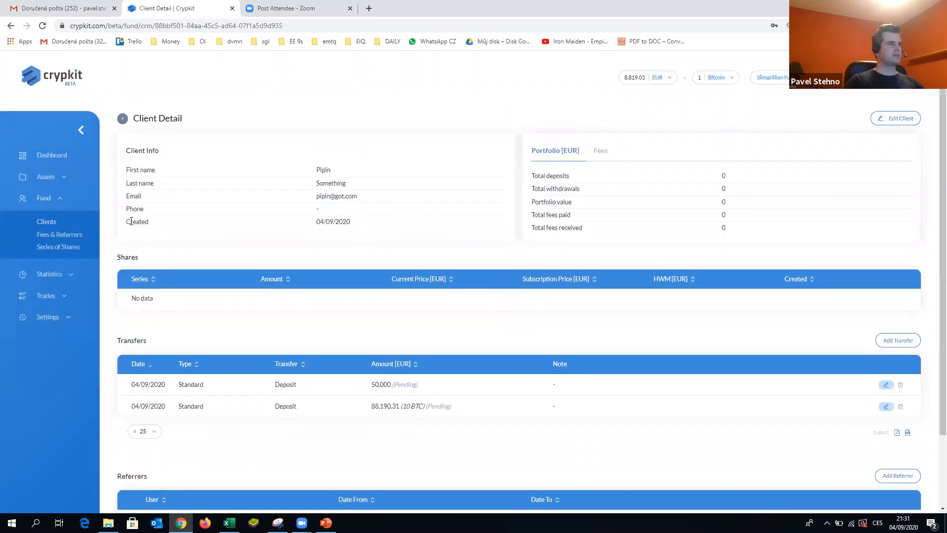
click(60, 226)
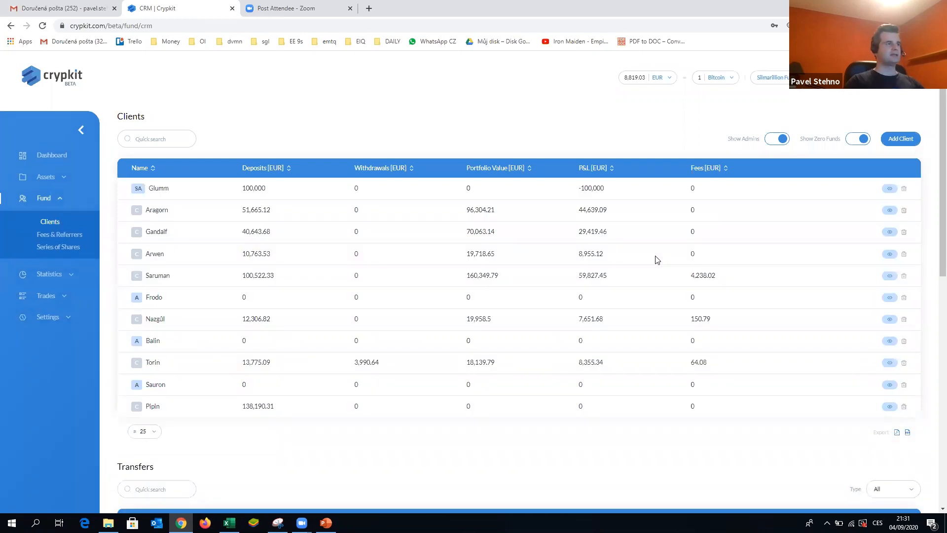
click(899, 141)
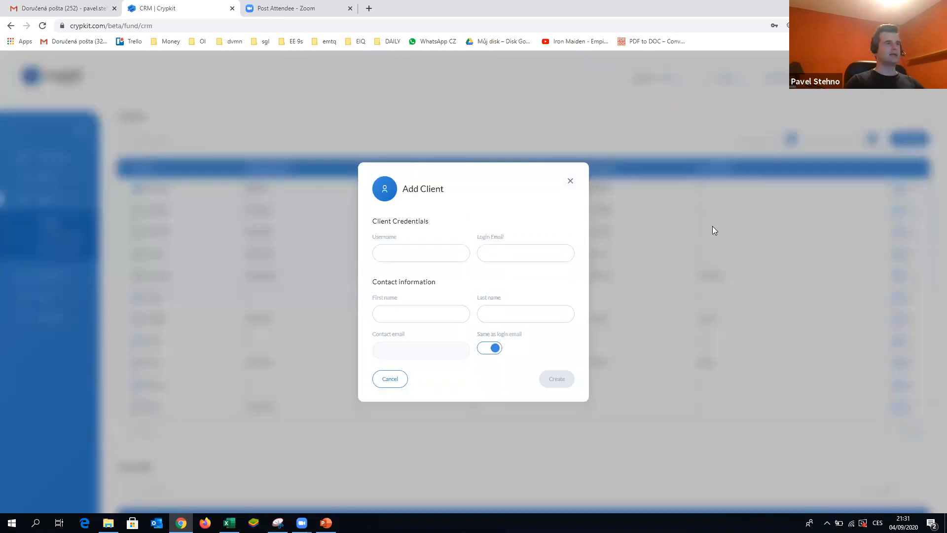
click(416, 254)
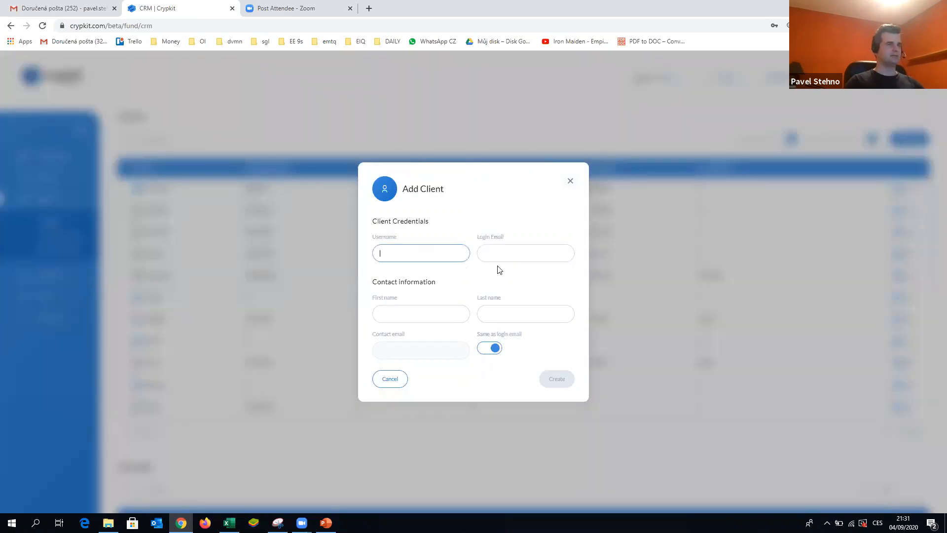
click(511, 253)
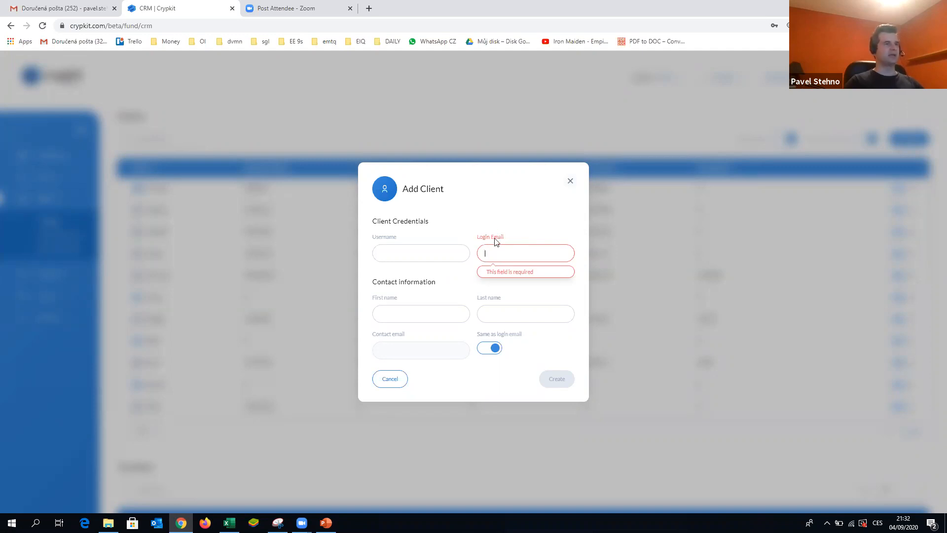
click(429, 316)
click(506, 314)
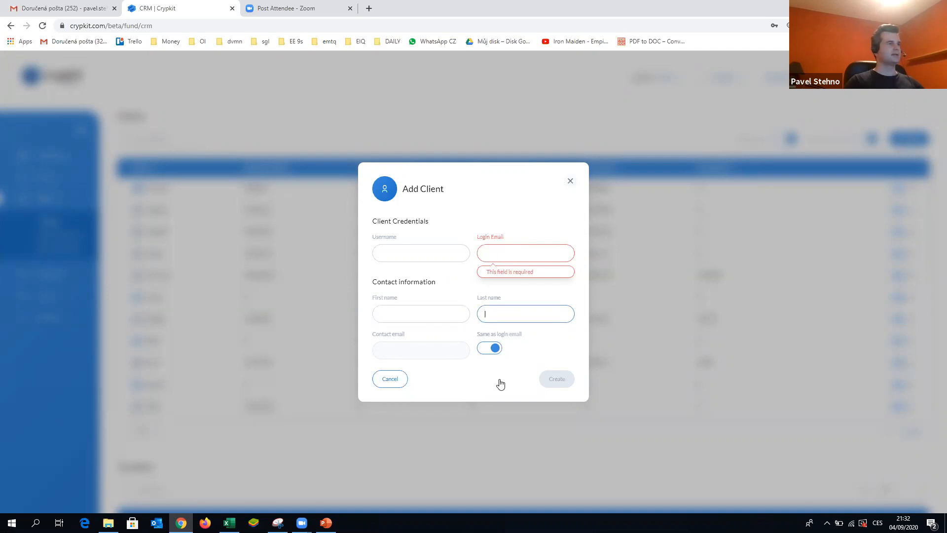
click(199, 281)
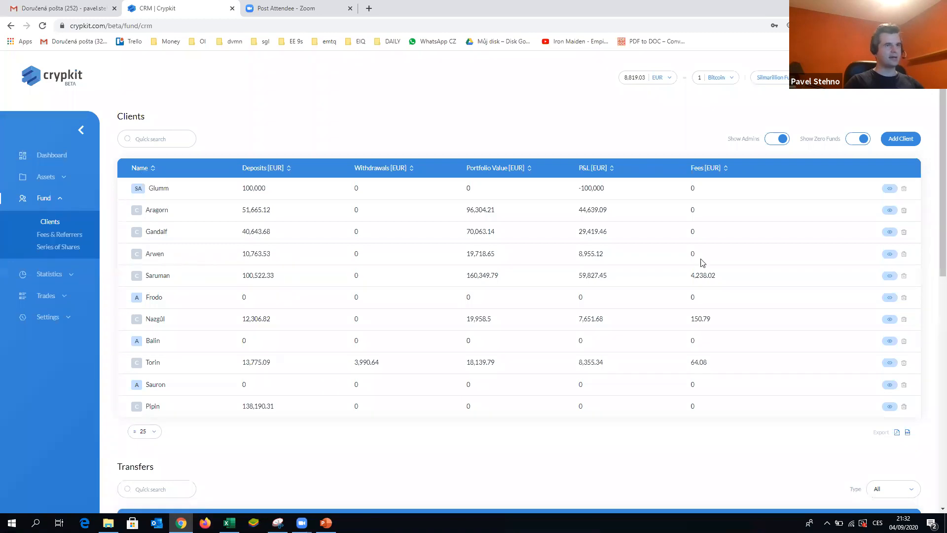
- Open the fourth client's detail page and examine the amounts in its shares and transfers rows
click(894, 261)
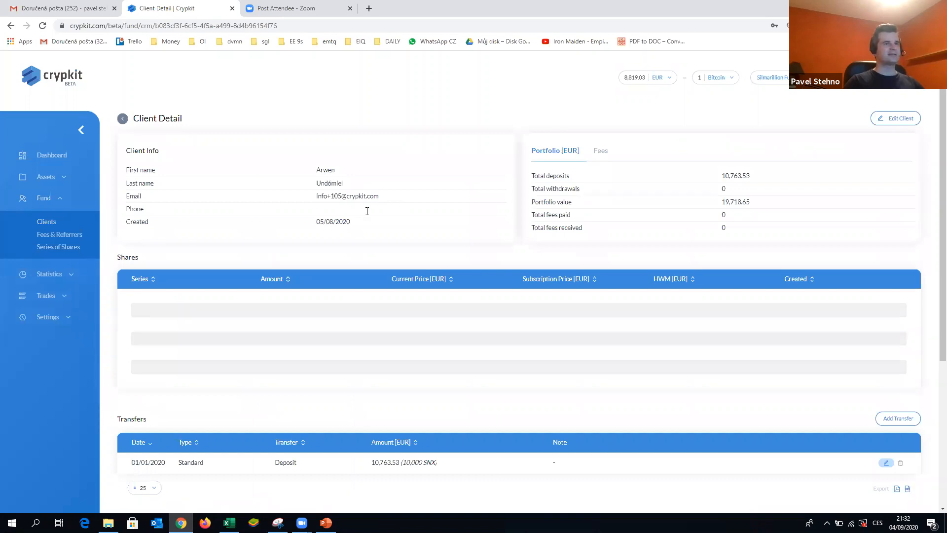
scroll(140, 345, down, 2)
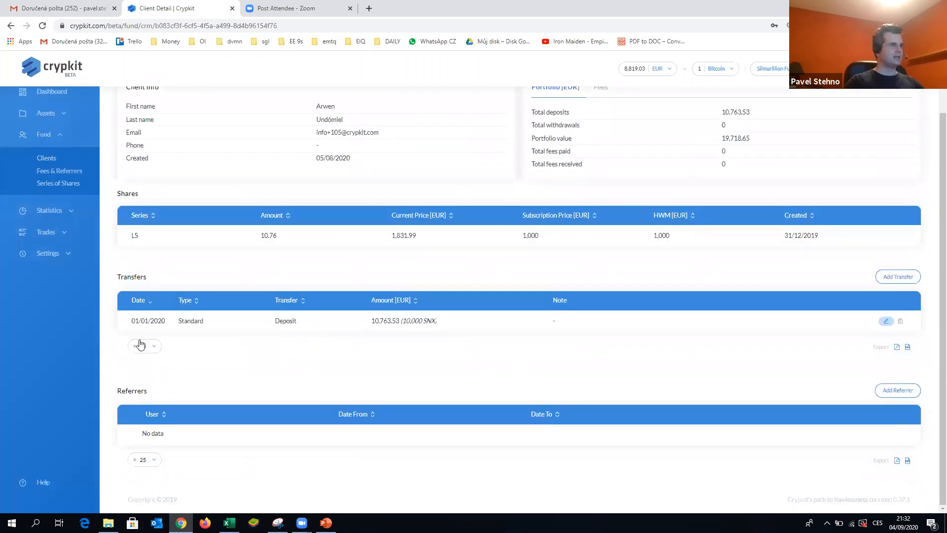
drag(135, 321, 158, 321)
drag(274, 322, 308, 321)
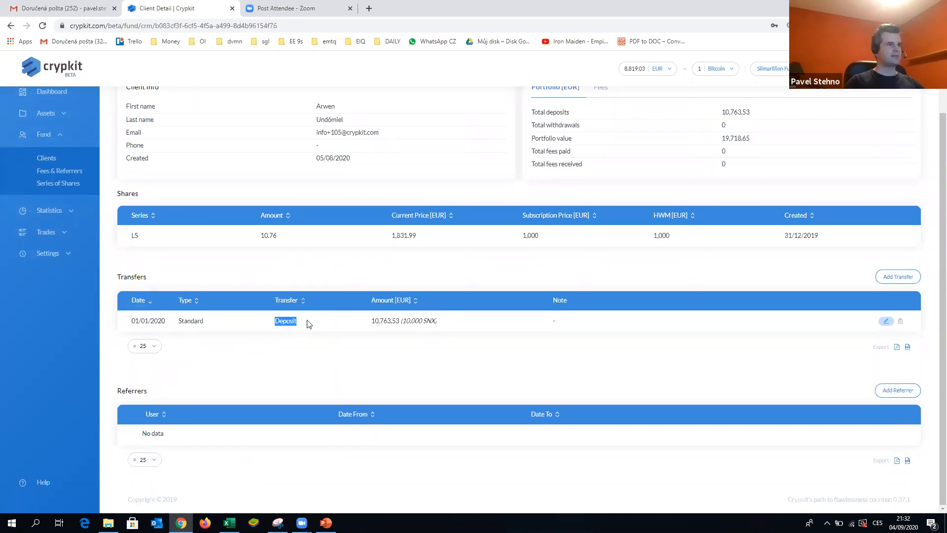
double_click(429, 321)
click(419, 321)
double_click(380, 321)
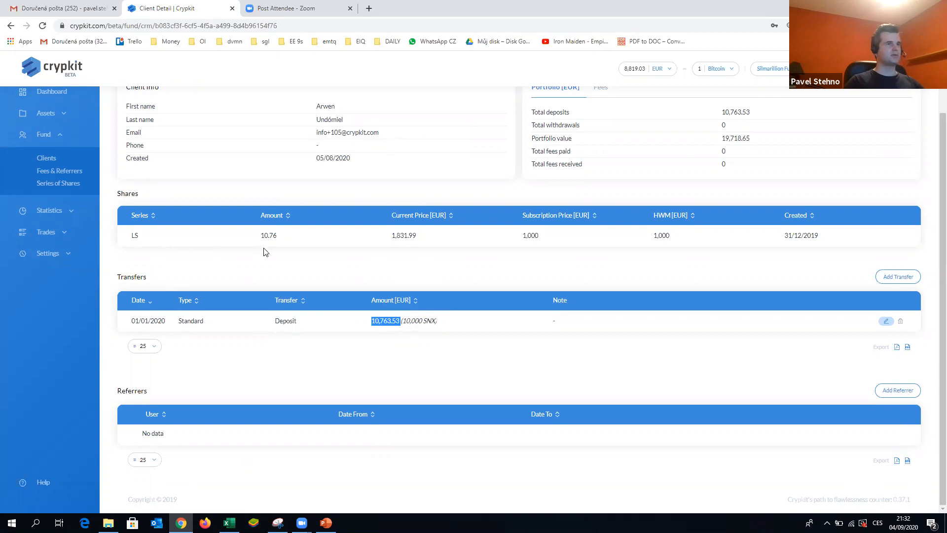
click(533, 235)
double_click(532, 236)
click(374, 321)
double_click(387, 321)
drag(269, 235, 262, 236)
double_click(298, 242)
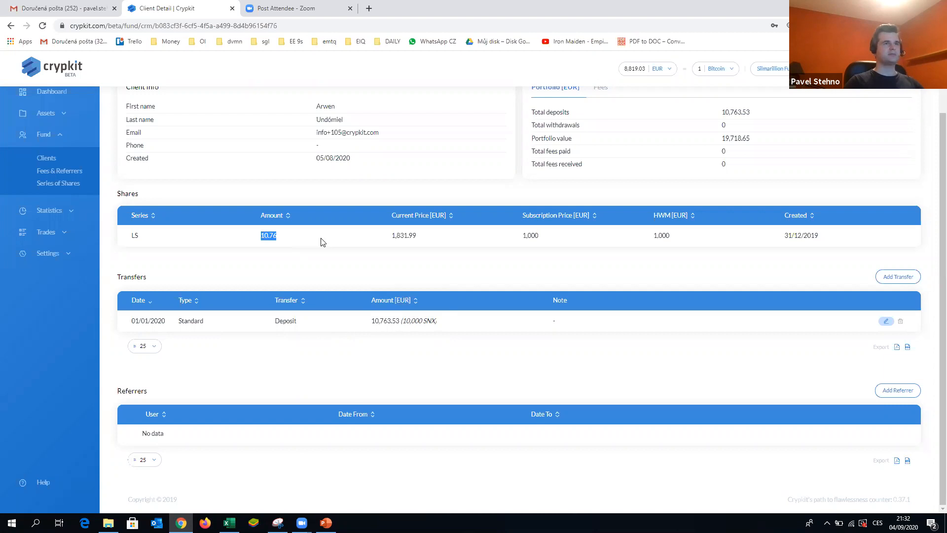
double_click(657, 235)
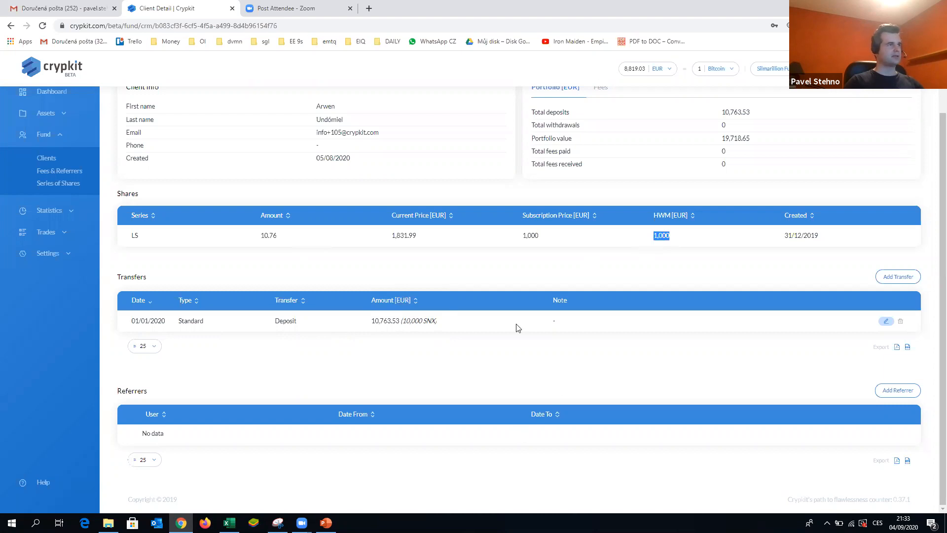
- Return to the clients list and reopen the newly added client's detail page
scroll(777, 277, up, 2)
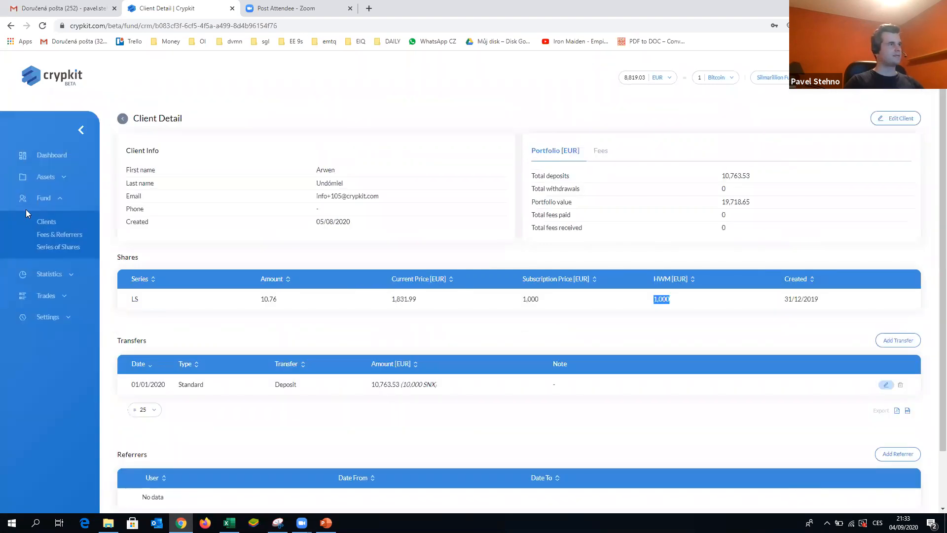
click(48, 226)
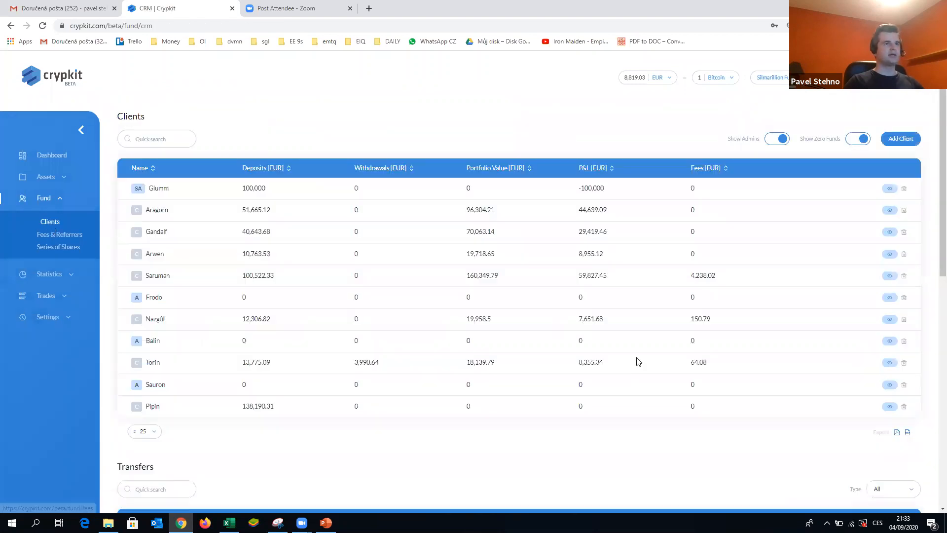
scroll(733, 329, down, 2)
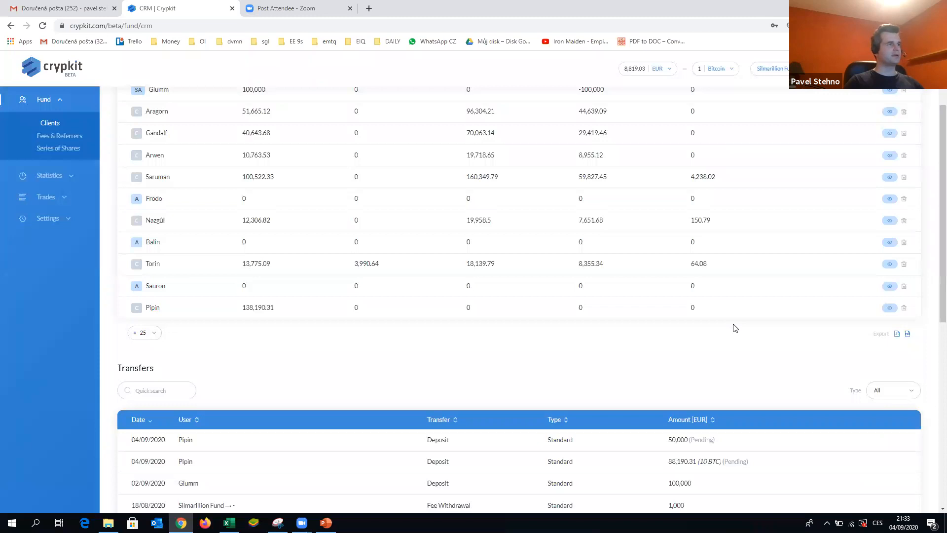
scroll(733, 328, up, 2)
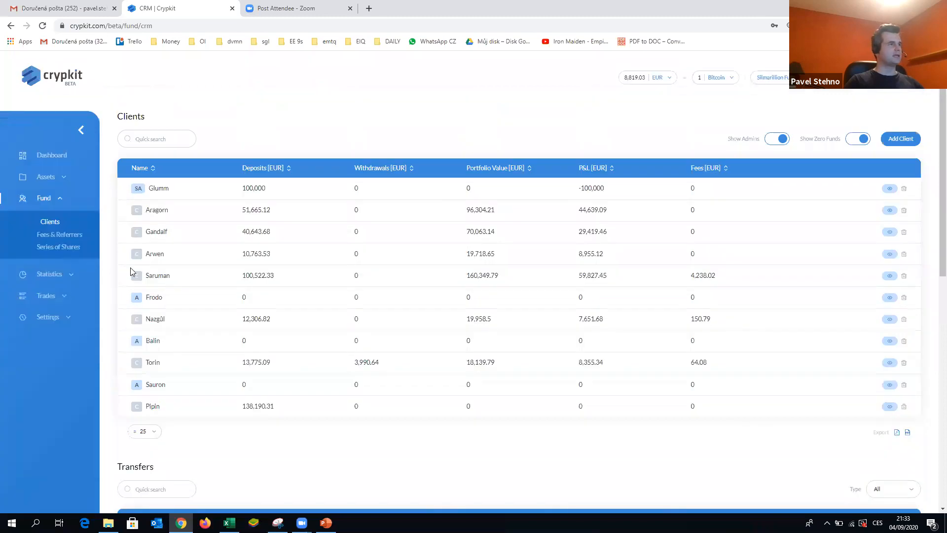
click(890, 406)
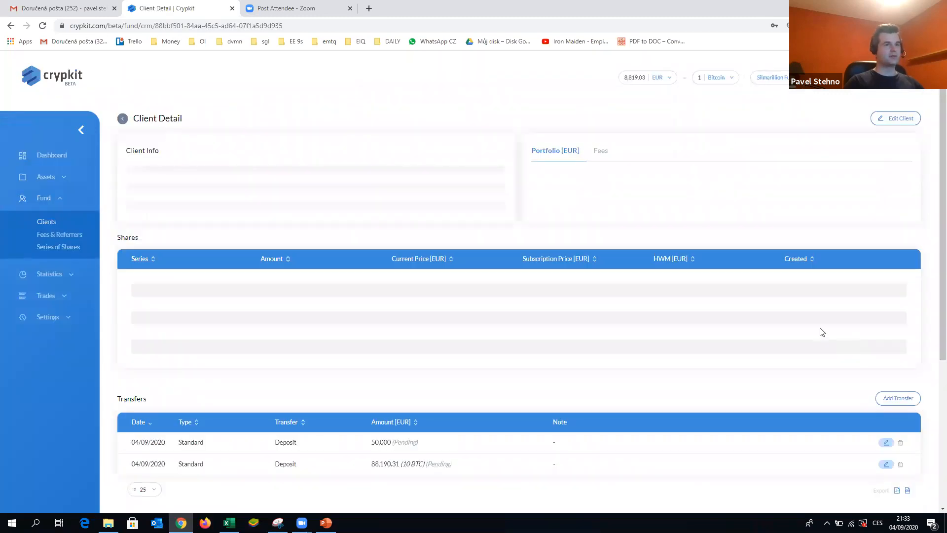
scroll(820, 330, down, 5)
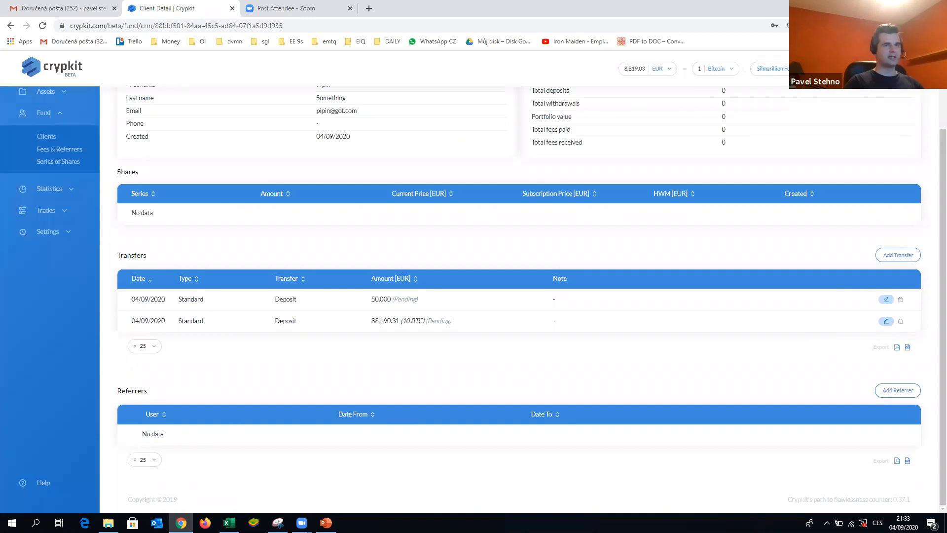
click(898, 390)
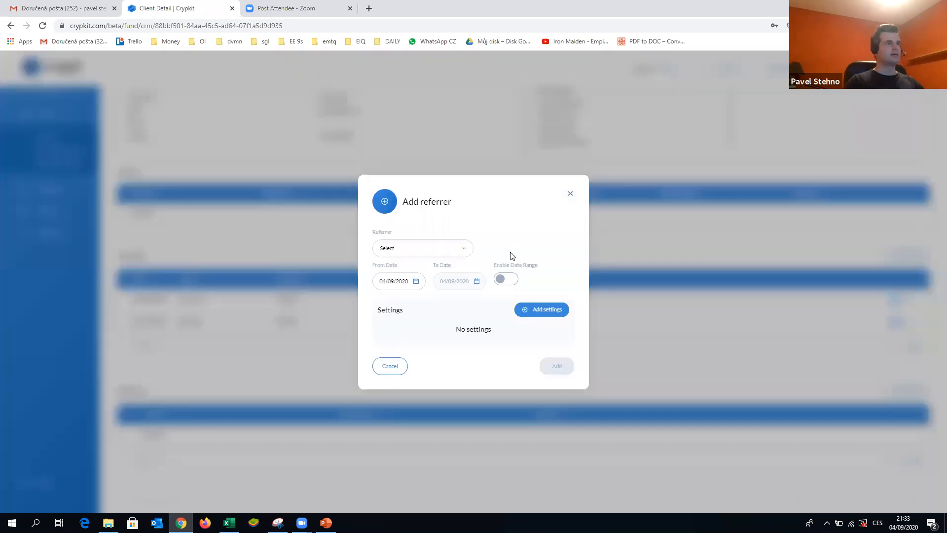
click(464, 252)
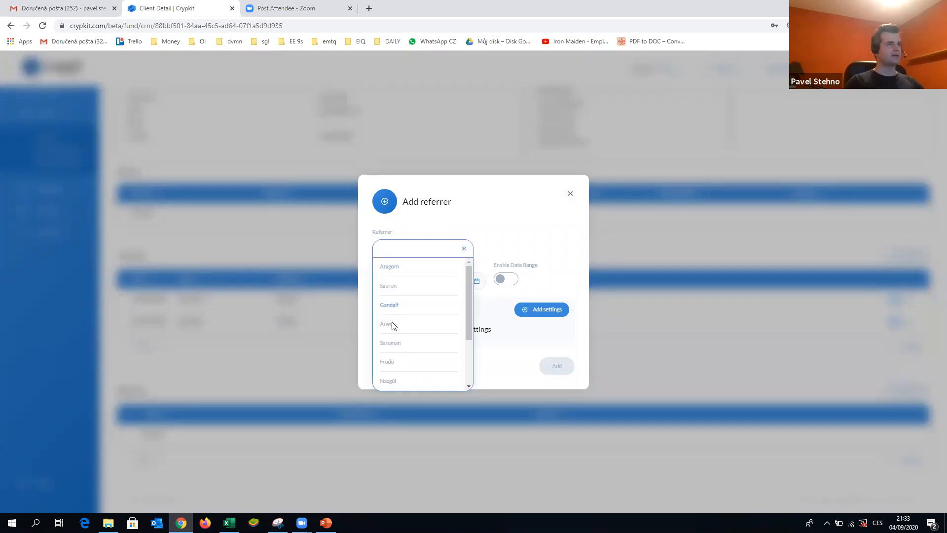
click(571, 195)
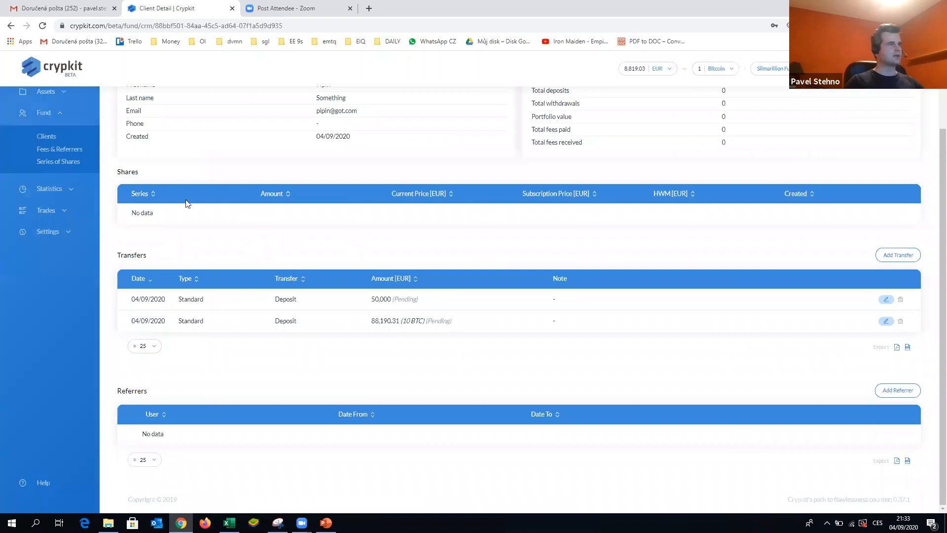
scroll(178, 158, up, 2)
scroll(349, 205, down, 2)
- Add the first listed client as this client's referrer with a Performance fee setting at a 15 % coefficient
click(897, 390)
click(465, 251)
click(409, 270)
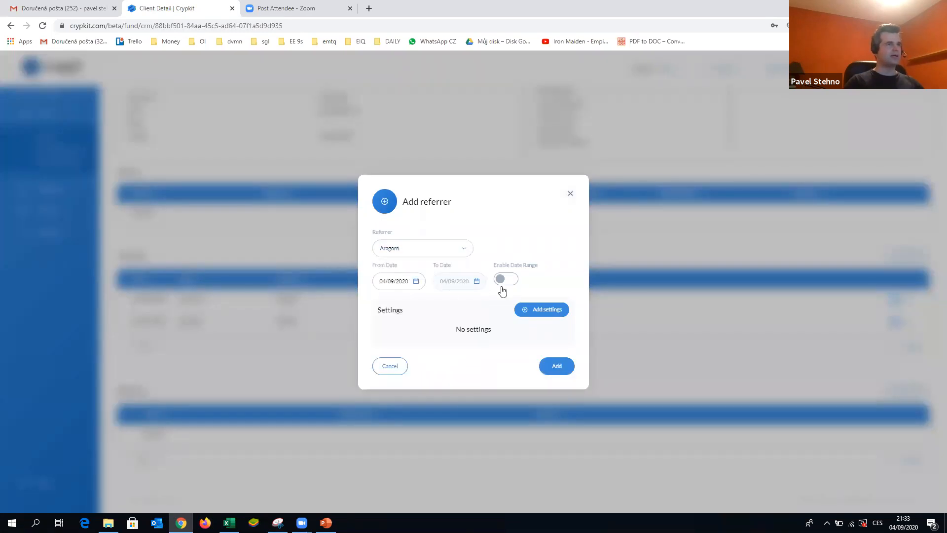
click(547, 314)
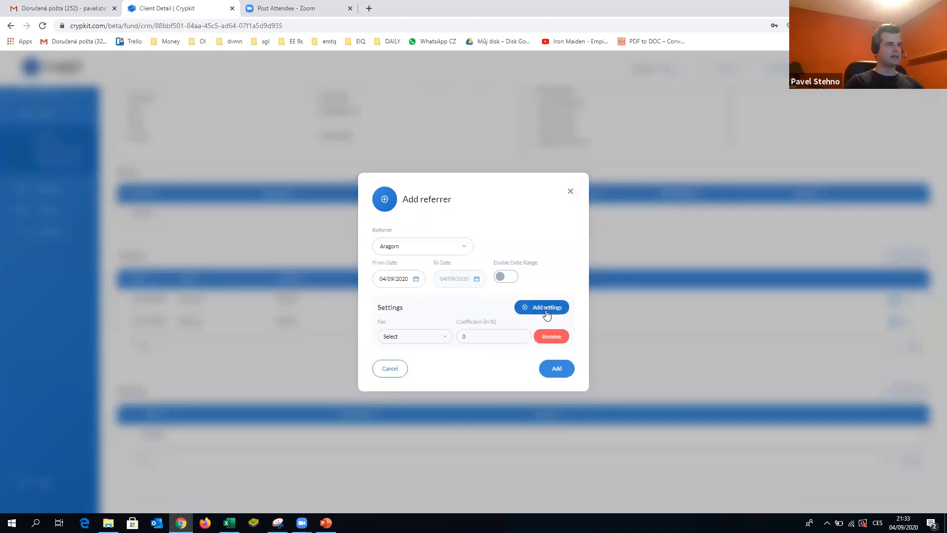
click(446, 338)
click(427, 354)
click(491, 335)
key(BackSpace)
text(15)
click(511, 216)
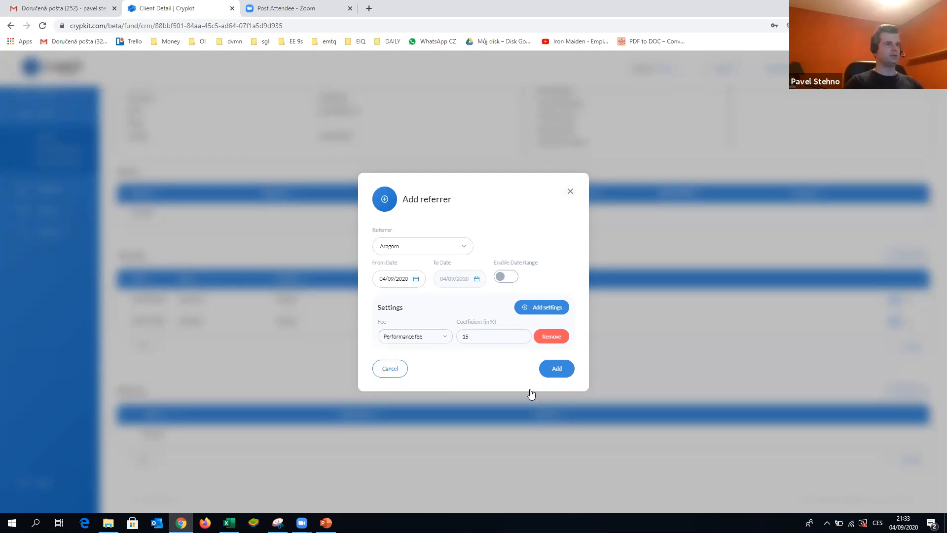
click(556, 369)
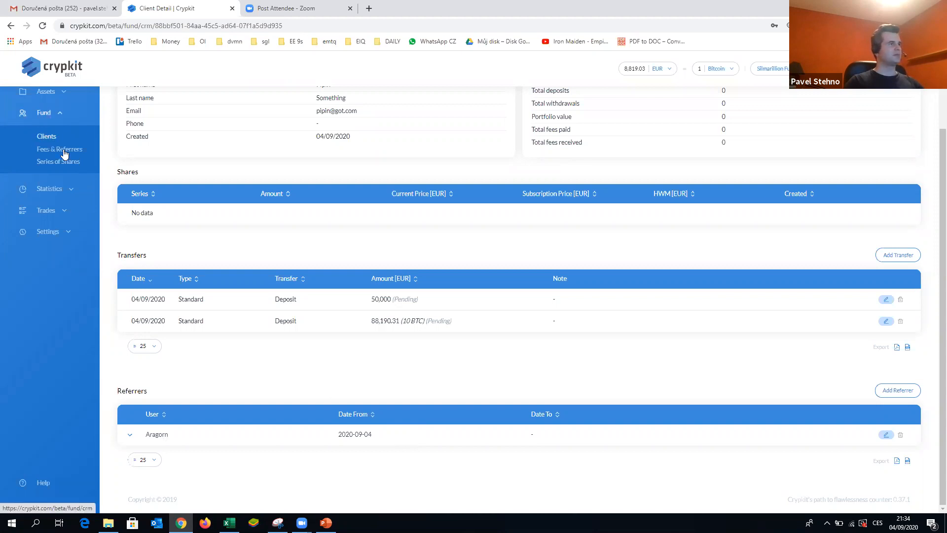
- Review the Fees & Referrers page and then the Series of Shares page
scroll(64, 154, up, 3)
click(56, 238)
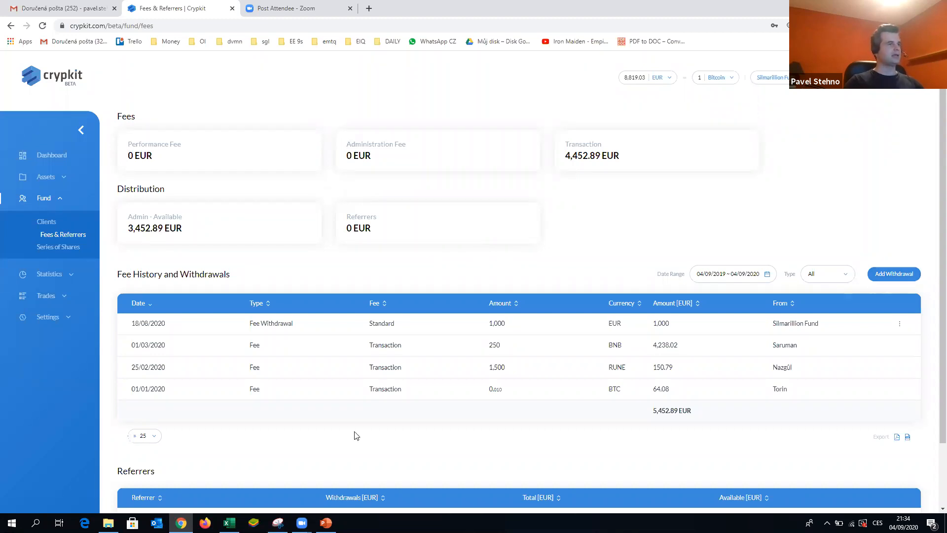
scroll(368, 411, down, 3)
scroll(370, 396, up, 3)
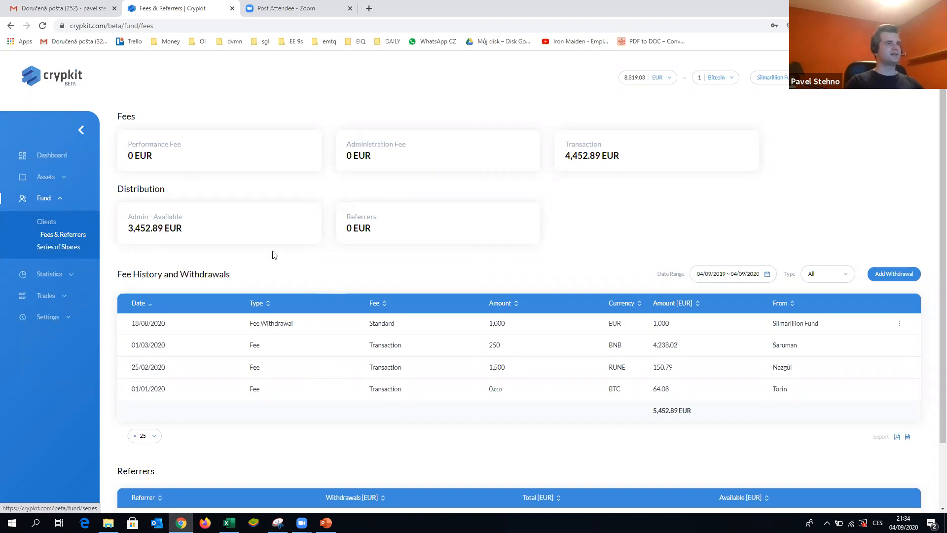
click(54, 250)
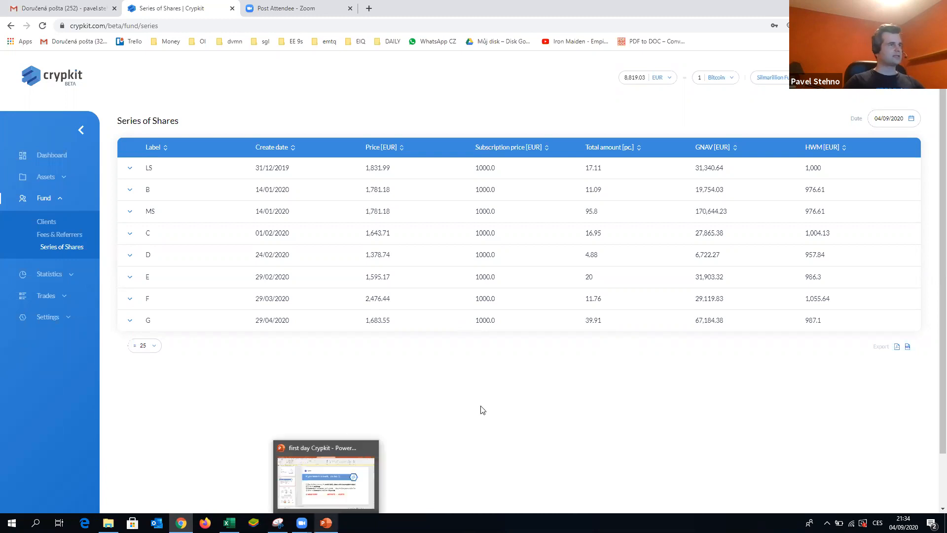
- Switch to the PowerPoint presentation, start the slideshow and advance through the slides
click(326, 523)
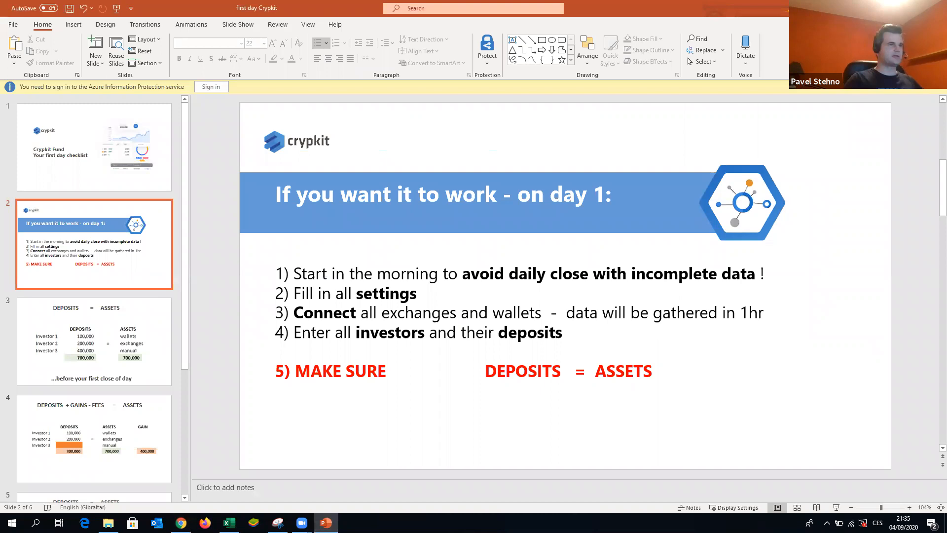
key(F5)
key(Right)
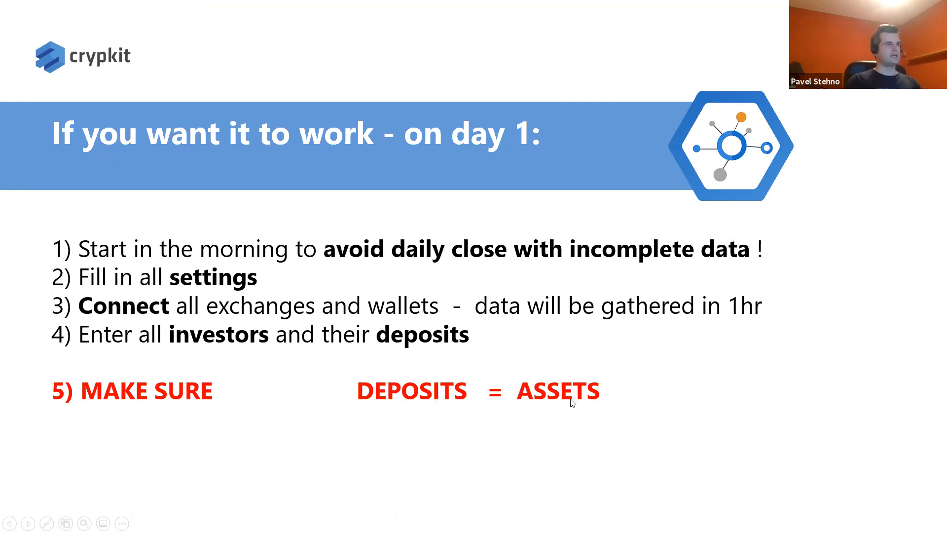
click(529, 432)
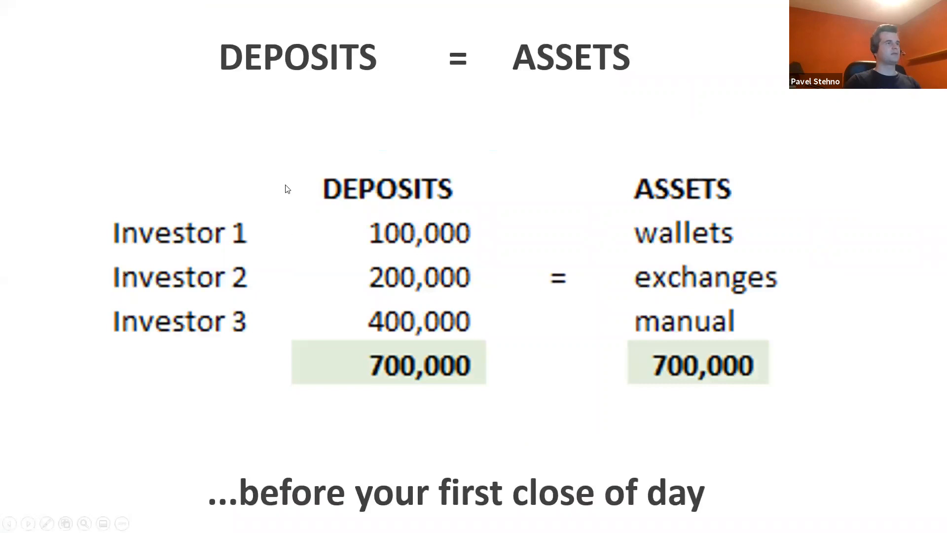